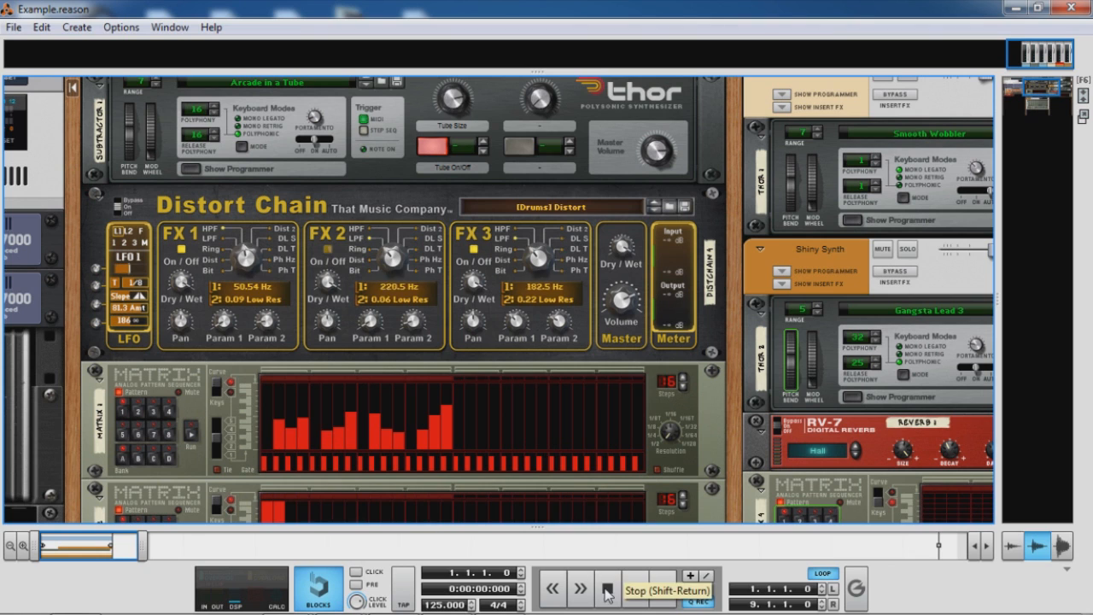
Play the example song to hear the Distort Chain working, and stop playback
{"action": "left_click", "coordinate": [632, 591]}
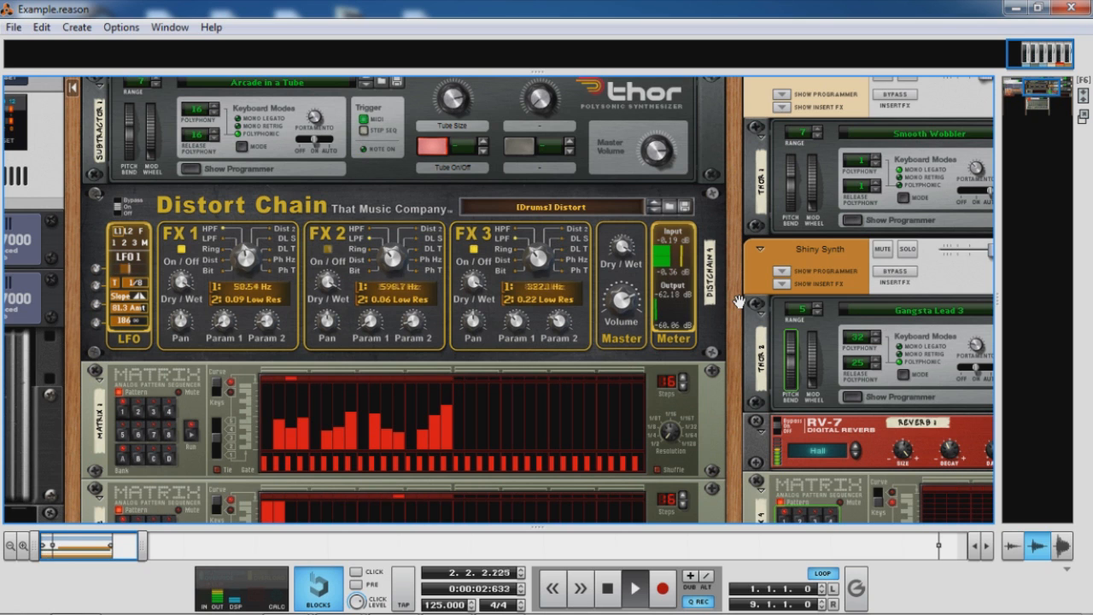
{"action": "key", "text": "space"}
{"action": "mouse_move", "coordinate": [737, 295]}
{"action": "left_mouse_down"}
{"action": "mouse_move", "coordinate": [791, 300]}
{"action": "mouse_move", "coordinate": [754, 303]}
{"action": "left_mouse_up"}
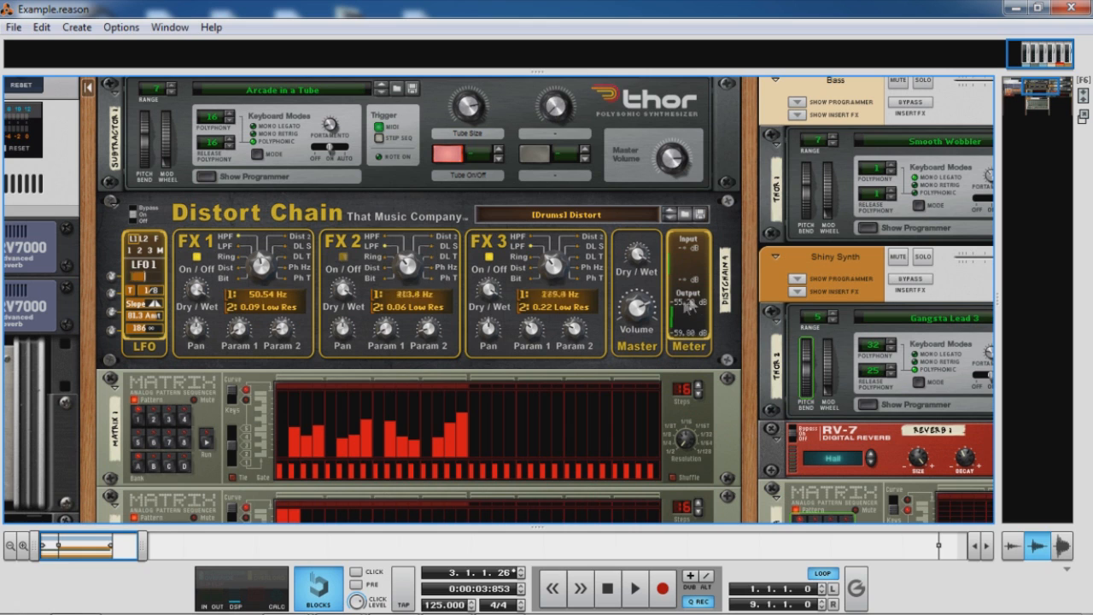
Try out the Distort Chain's effect controls, setting FX 3 Parameter 2 to 31.25%
{"action": "left_click", "coordinate": [639, 258]}
{"action": "left_click_drag", "start_coordinate": [639, 258], "coordinate": [646, 229]}
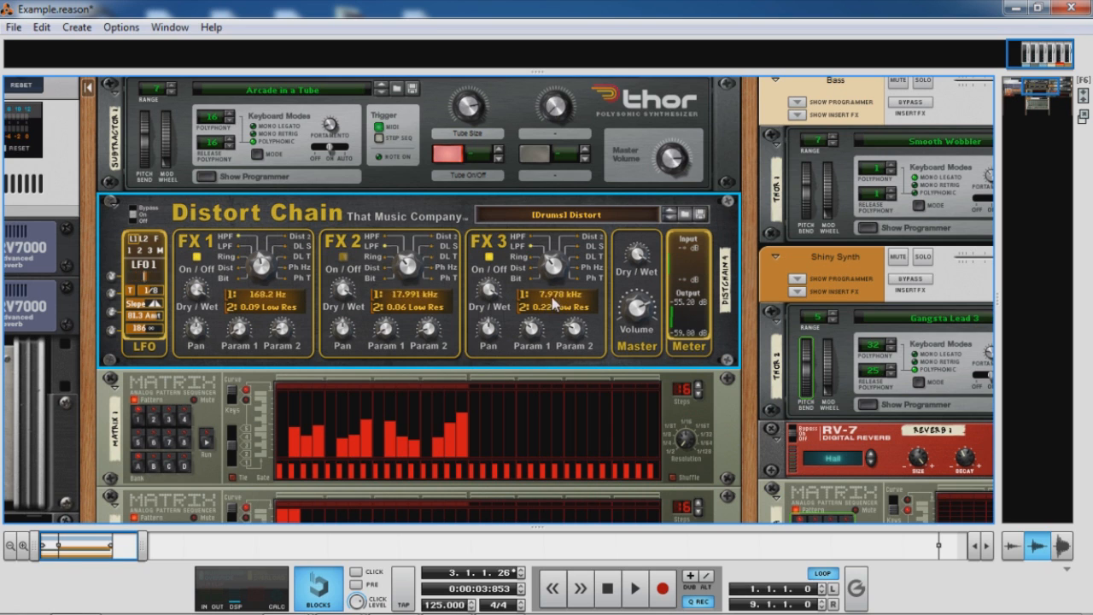
{"action": "mouse_move", "coordinate": [569, 327]}
{"action": "left_mouse_down"}
{"action": "mouse_move", "coordinate": [577, 312]}
{"action": "mouse_move", "coordinate": [584, 332]}
{"action": "left_mouse_up"}
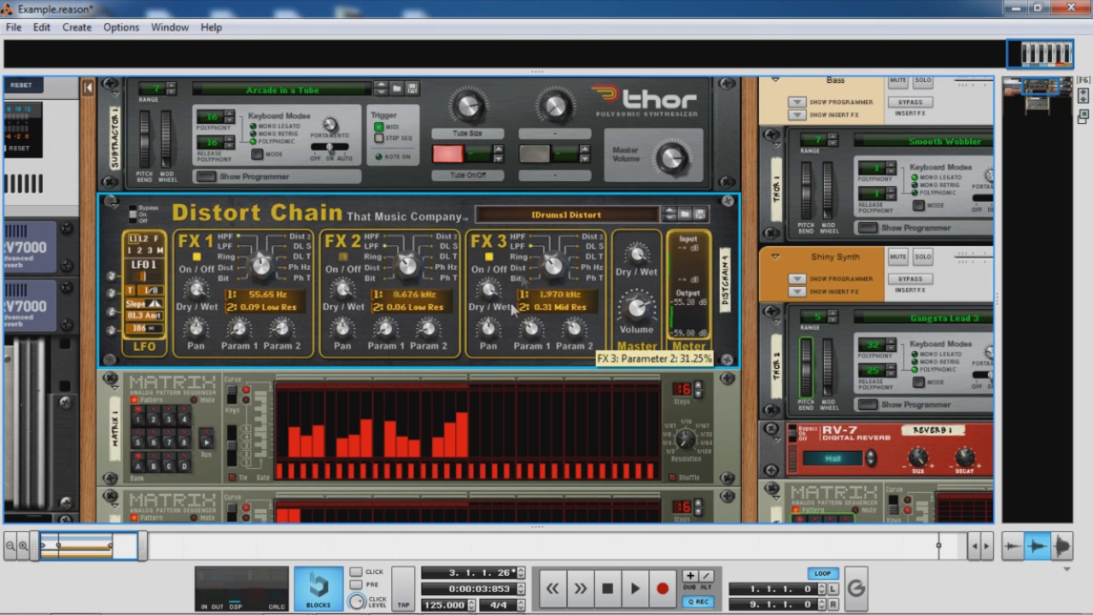
{"action": "mouse_move", "coordinate": [548, 266]}
{"action": "left_mouse_down"}
{"action": "mouse_move", "coordinate": [560, 252]}
{"action": "mouse_move", "coordinate": [547, 259]}
{"action": "left_mouse_up"}
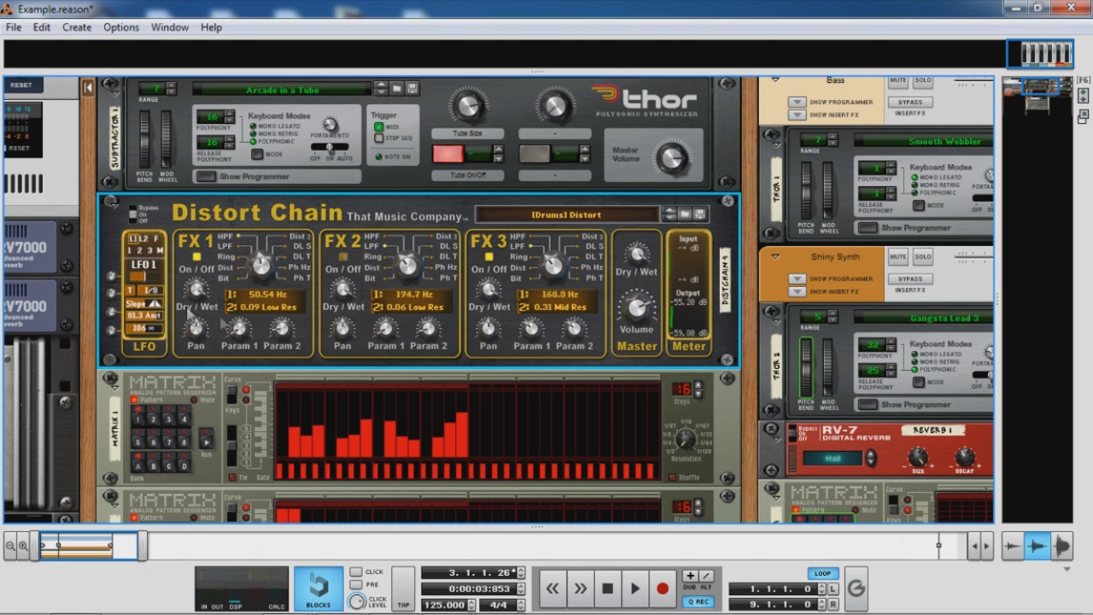
{"action": "left_click_drag", "start_coordinate": [200, 336], "coordinate": [225, 341]}
{"action": "mouse_move", "coordinate": [202, 329]}
{"action": "left_mouse_down"}
{"action": "mouse_move", "coordinate": [209, 318]}
{"action": "mouse_move", "coordinate": [217, 342]}
{"action": "left_mouse_up"}
Examine the Distort Chain's LFO, FX, Master and Follow display pages
{"action": "left_click", "coordinate": [144, 240]}
{"action": "left_click", "coordinate": [156, 239]}
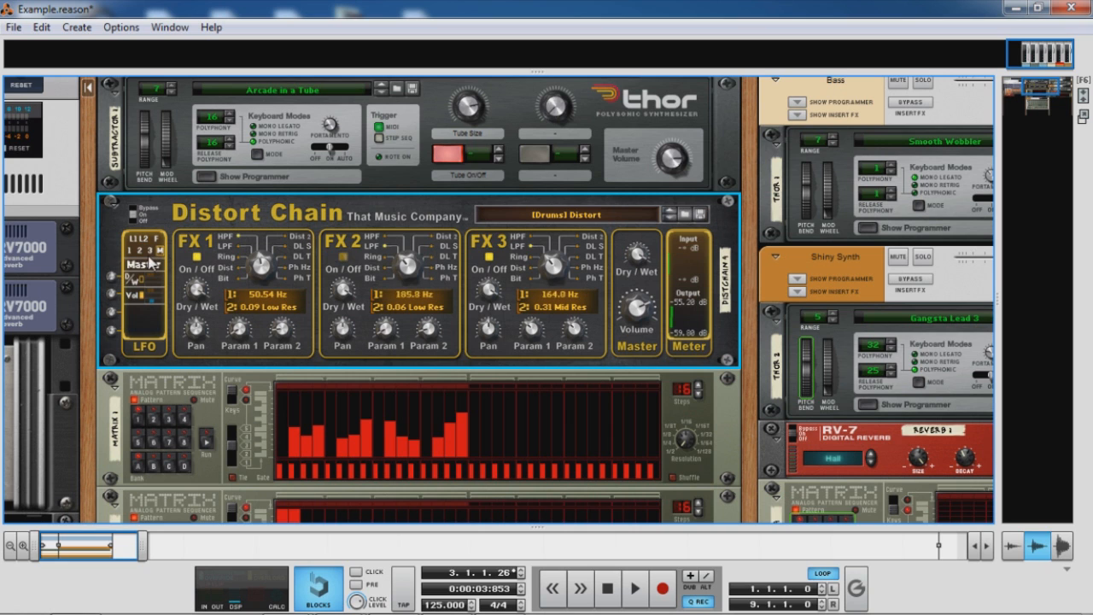
{"action": "left_click", "coordinate": [140, 250]}
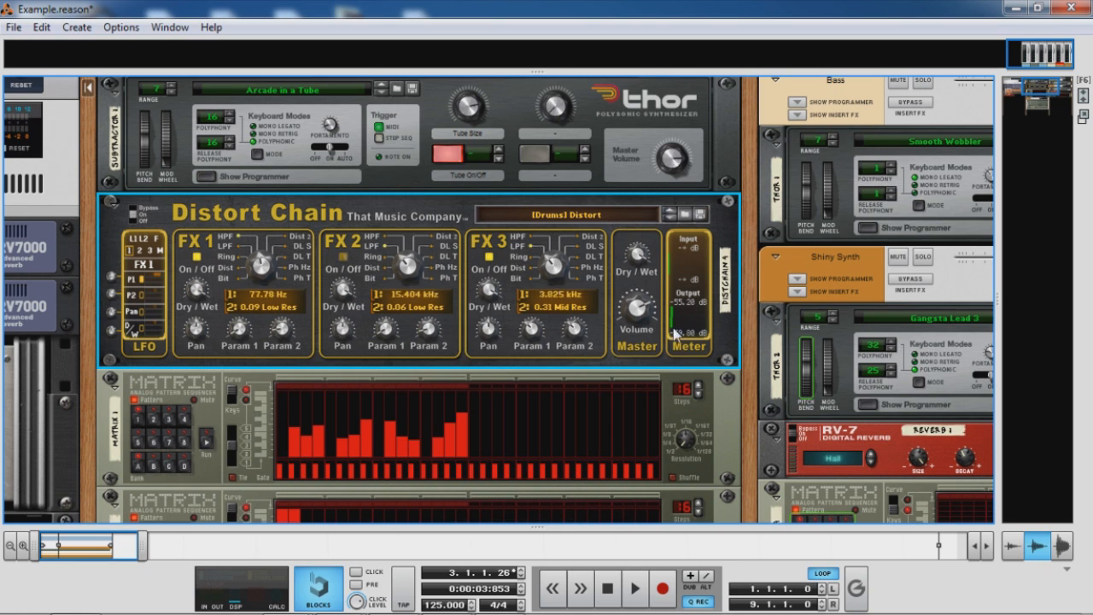
{"action": "left_click", "coordinate": [132, 239]}
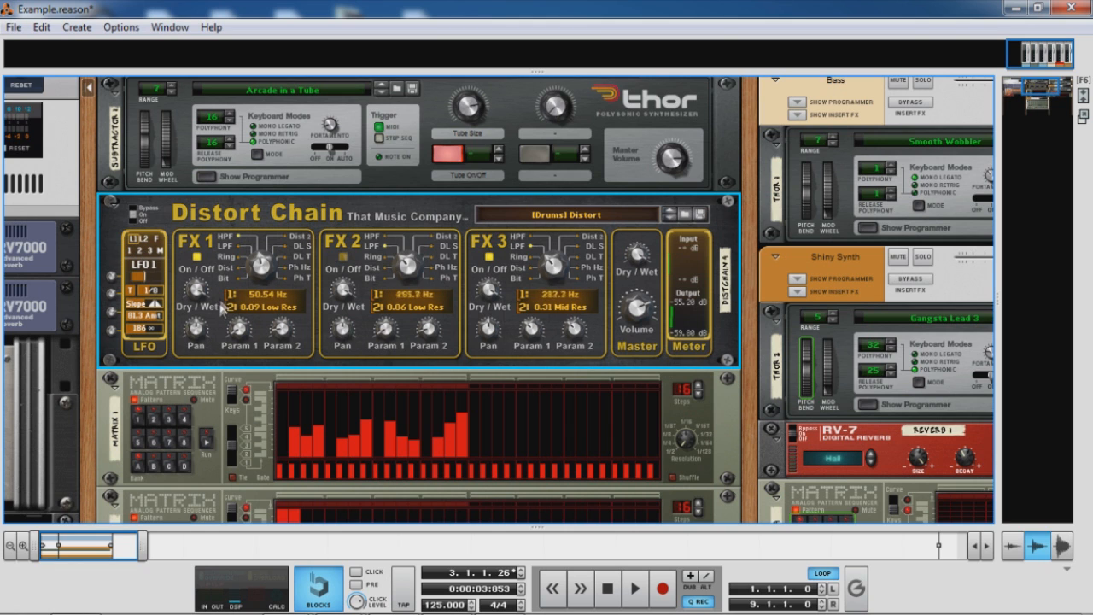
{"action": "left_click", "coordinate": [158, 240]}
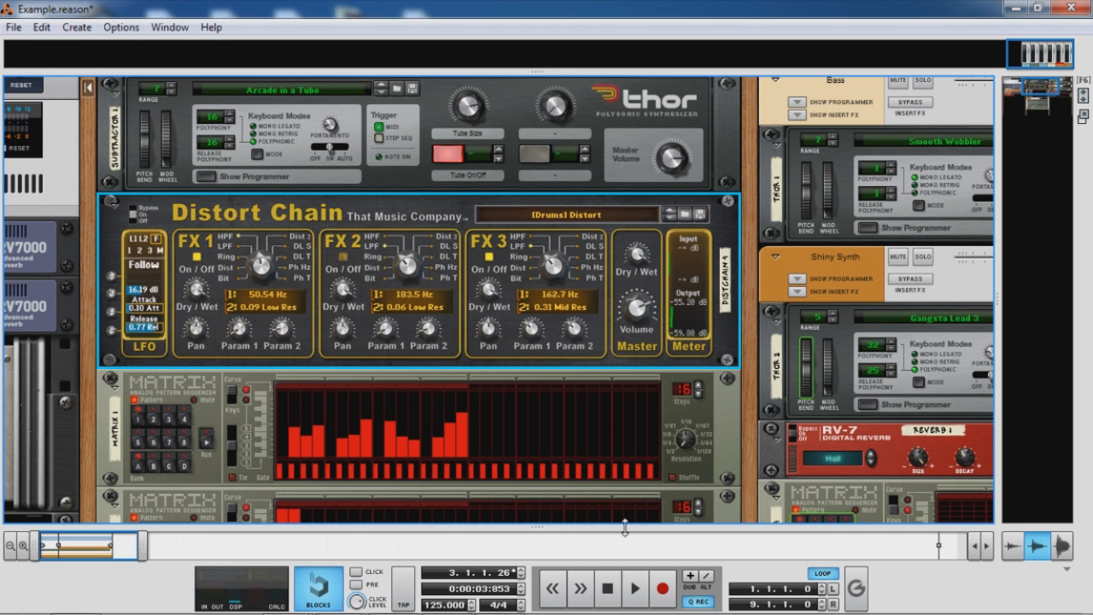
Delete the Distort Chain and the two Matrix pattern sequencers under the SubTractor 1 Thor device
{"action": "key", "text": "Delete"}
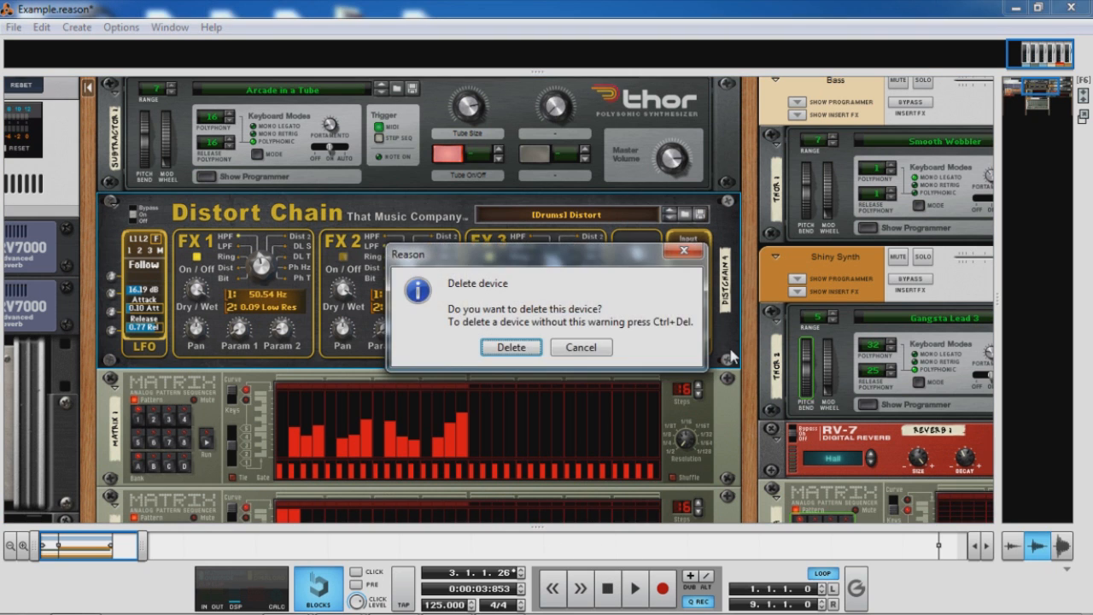
{"action": "key", "text": "Return"}
{"action": "left_click", "coordinate": [730, 233]}
{"action": "key", "text": "Delete"}
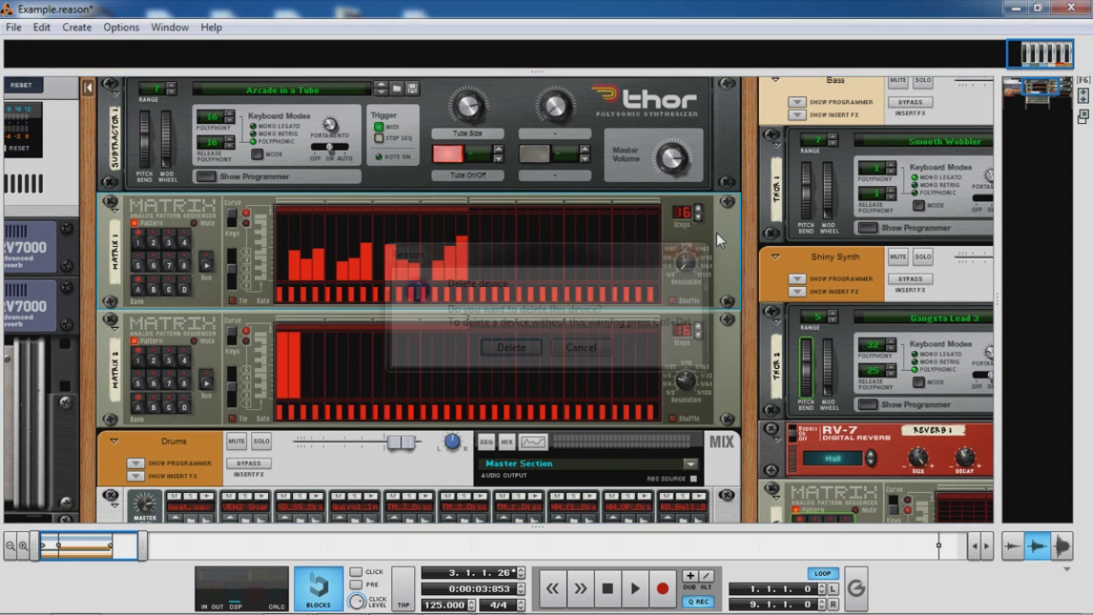
{"action": "key", "text": "Return"}
{"action": "left_click", "coordinate": [716, 230]}
{"action": "key", "text": "Delete"}
{"action": "key", "text": "Return"}
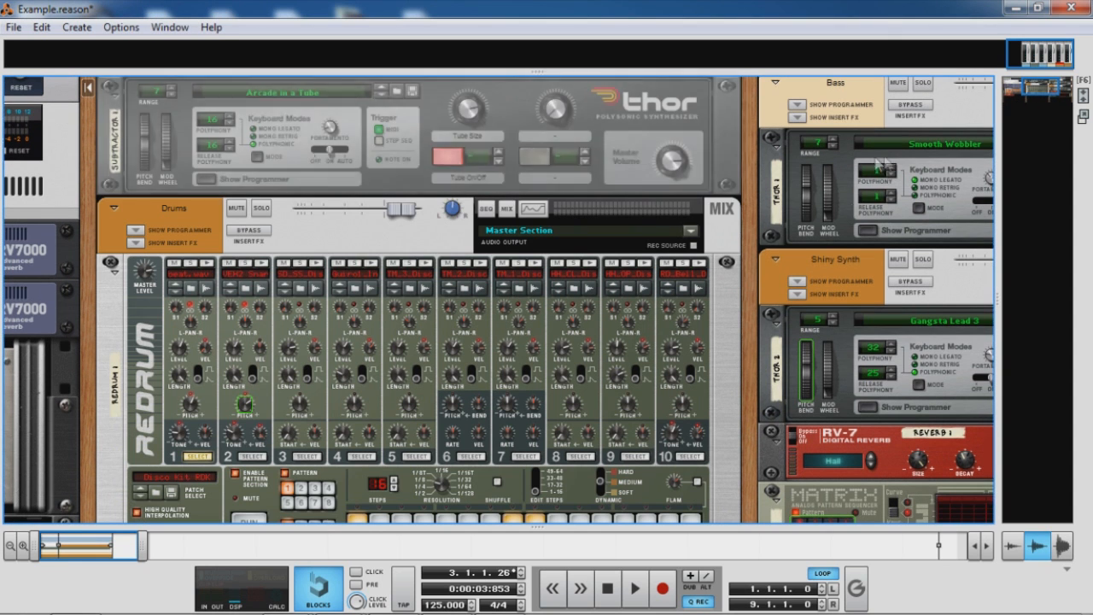
Add a new Distort Chain effect to the SubTractor 1 Thor device
{"action": "right_click", "coordinate": [730, 161]}
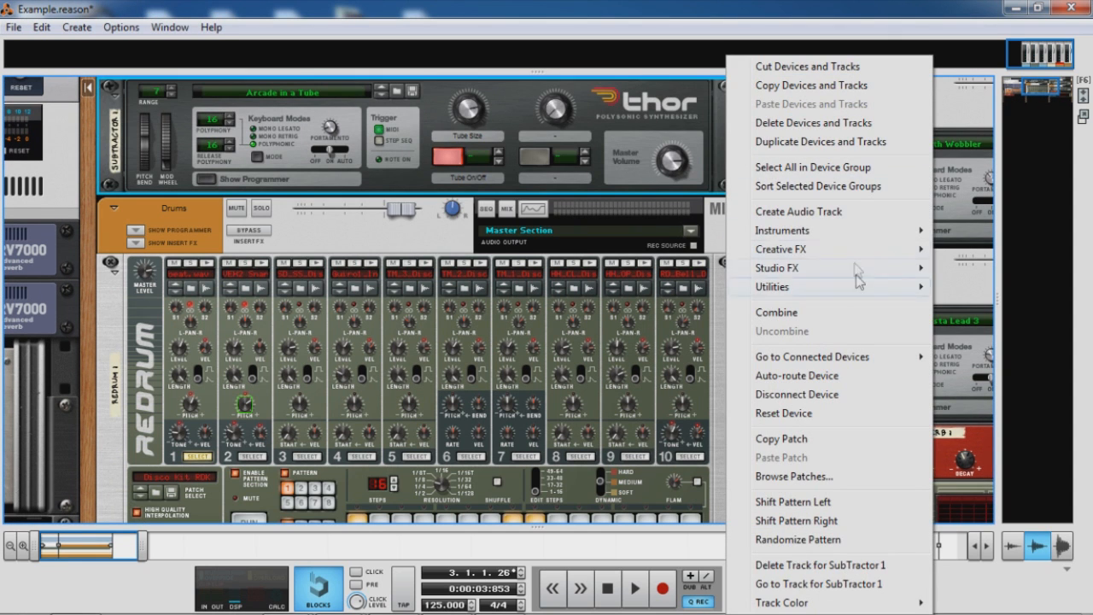
{"action": "mouse_move", "coordinate": [786, 267]}
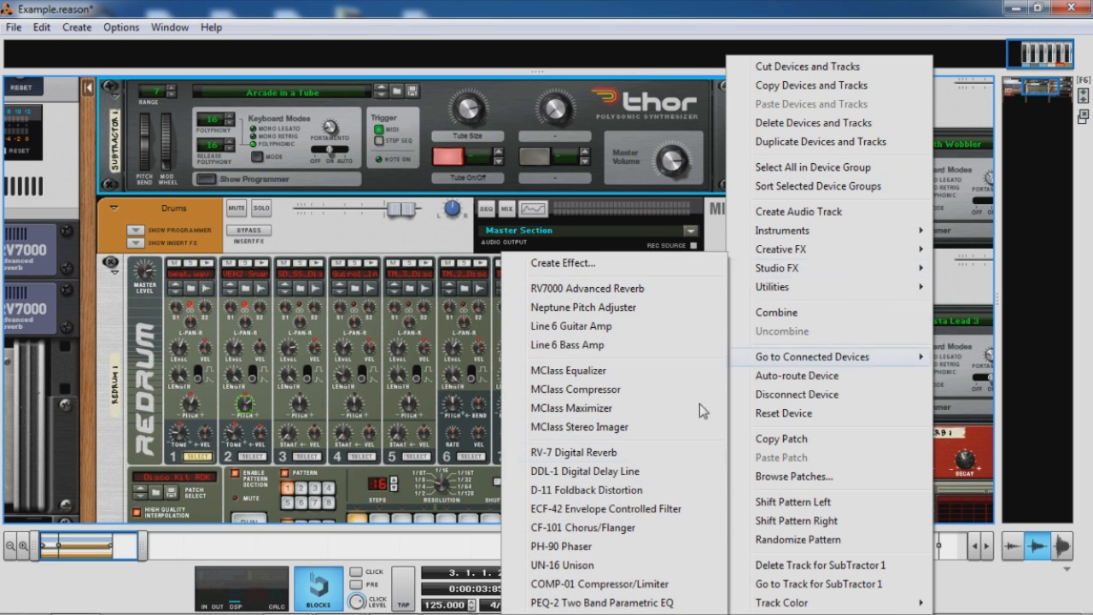
{"action": "left_click", "coordinate": [572, 401]}
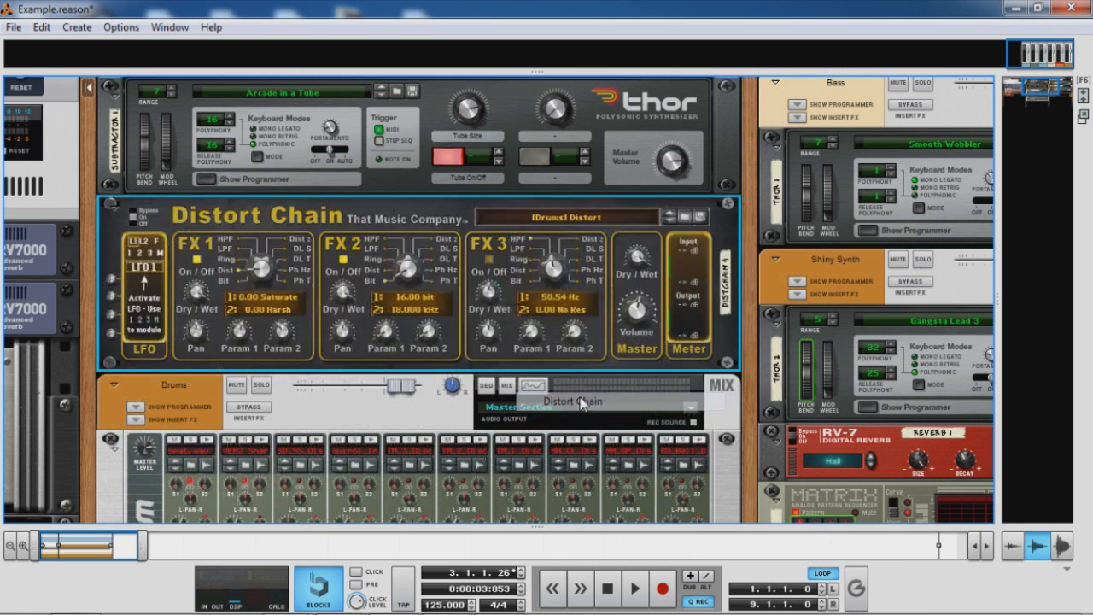
Switch off FX 1 and FX 2, enable FX 3 as a low pass filter and raise its Dry/Wet
{"action": "left_click", "coordinate": [196, 260]}
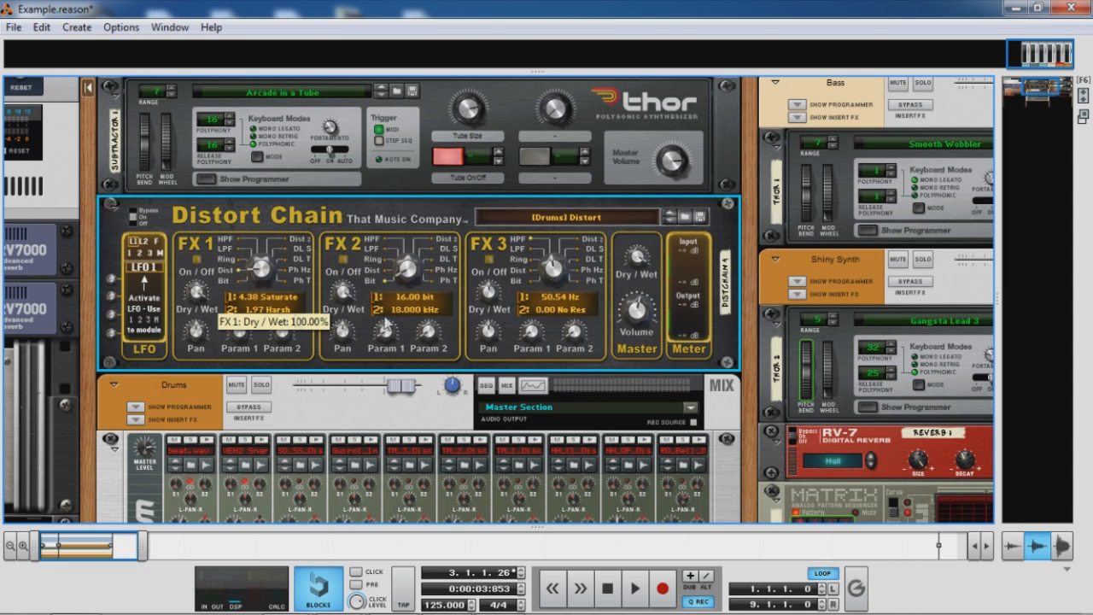
{"action": "left_click", "coordinate": [488, 261]}
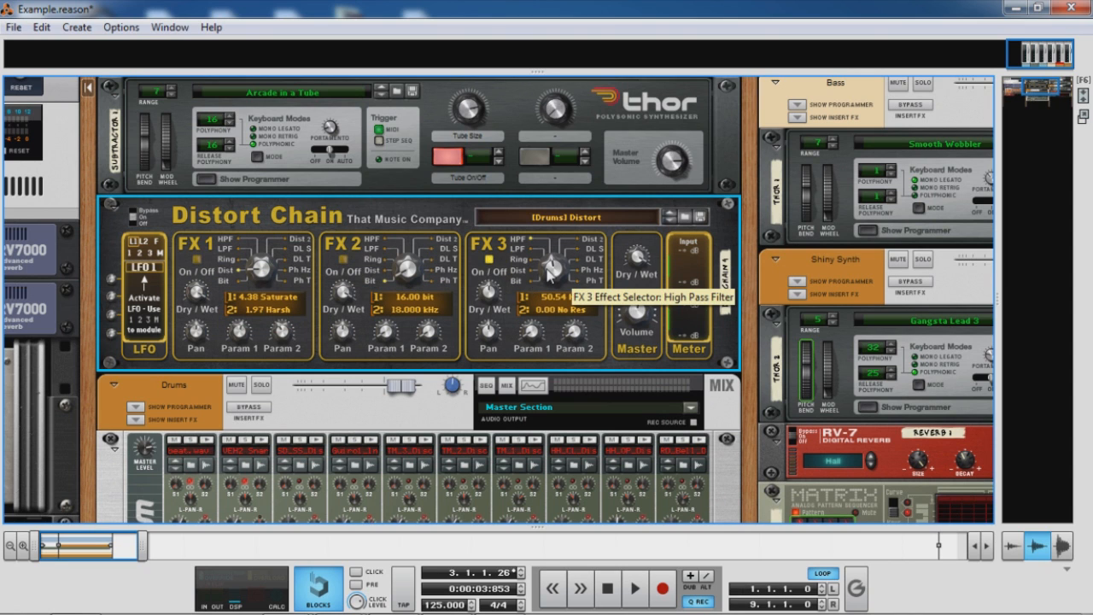
{"action": "left_click_drag", "start_coordinate": [549, 269], "coordinate": [551, 280]}
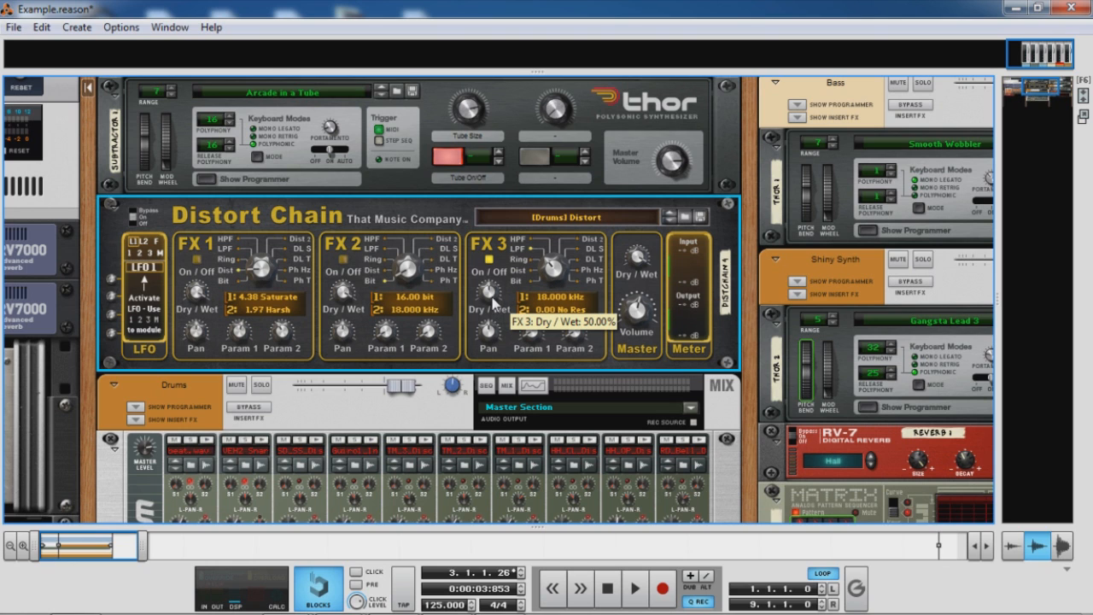
{"action": "left_click_drag", "start_coordinate": [492, 297], "coordinate": [492, 256]}
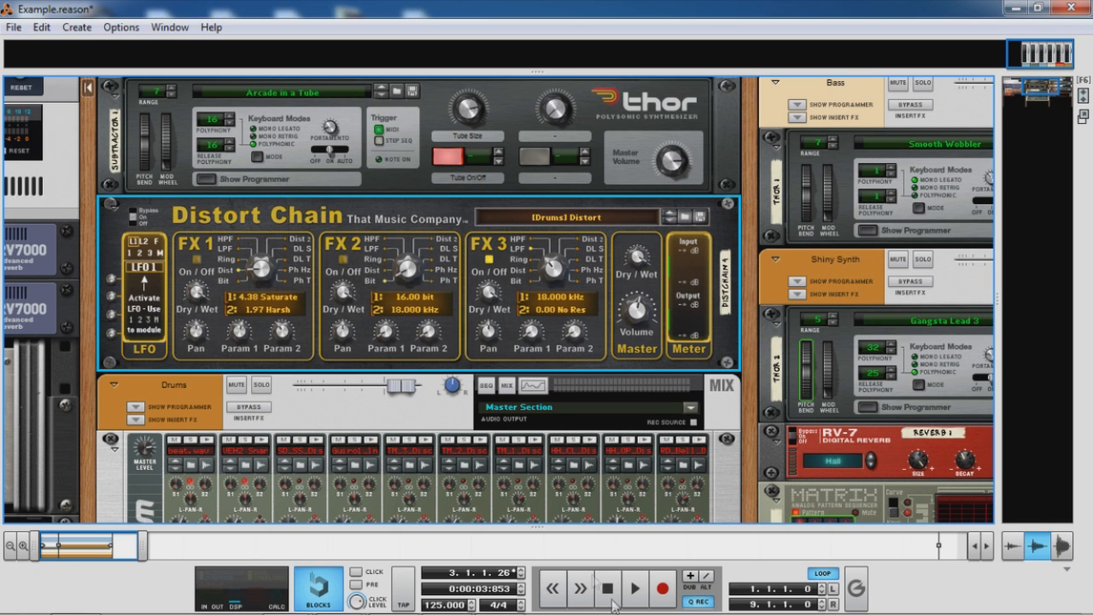
Solo the Main Synth channel, sweep FX 3's Parameter 1 during playback from the start, and set it to 1.040 kHz
{"action": "scroll", "coordinate": [403, 267], "scroll_direction": "up", "scroll_amount": 3}
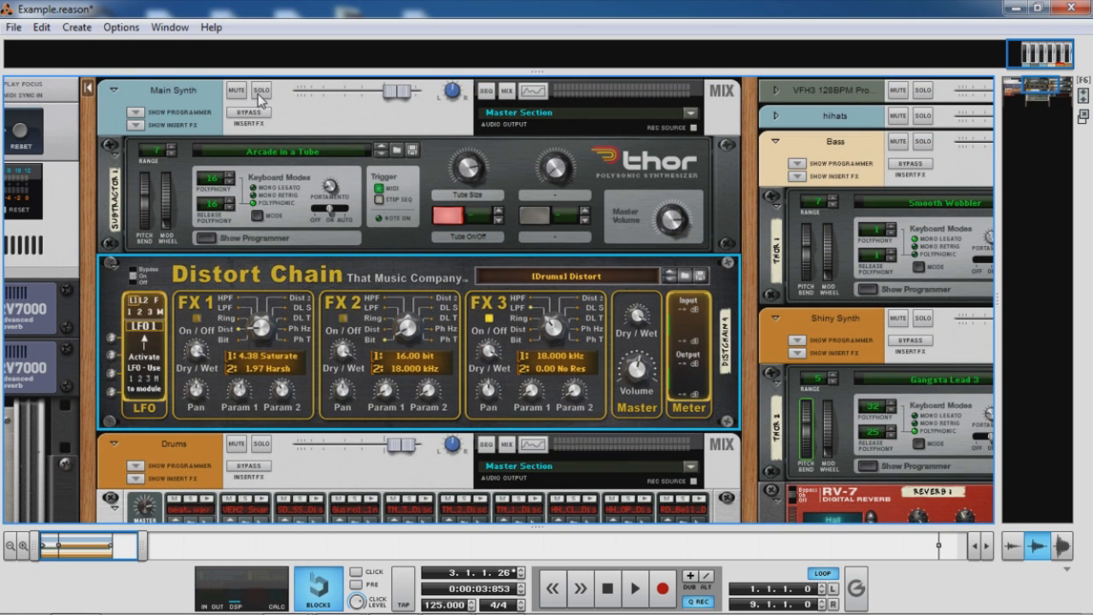
{"action": "left_click", "coordinate": [262, 90]}
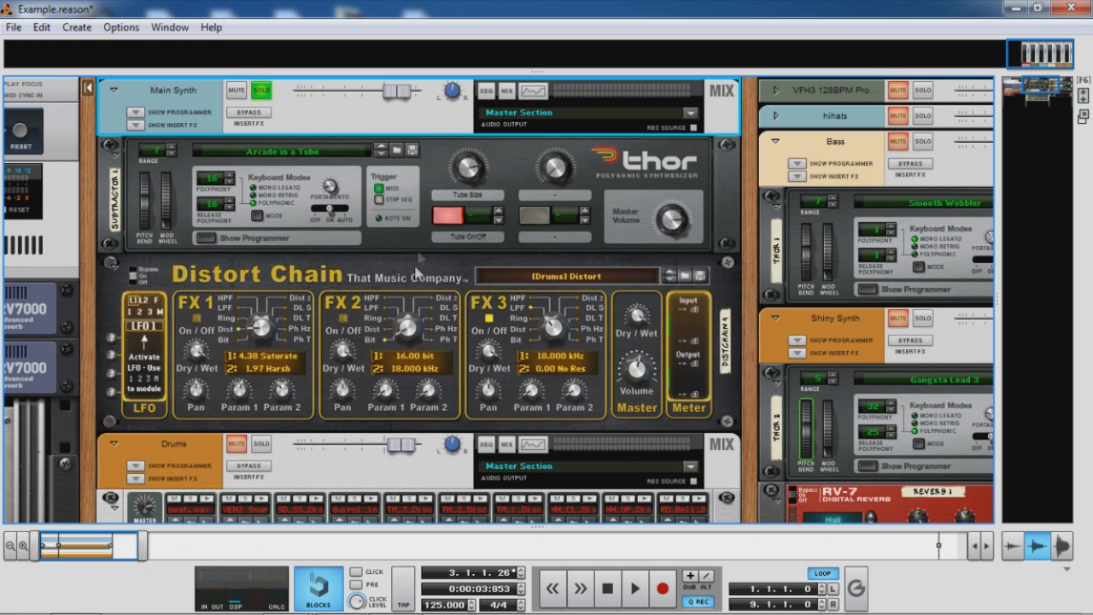
{"action": "mouse_move", "coordinate": [535, 394]}
{"action": "left_mouse_down"}
{"action": "mouse_move", "coordinate": [550, 383]}
{"action": "mouse_move", "coordinate": [546, 405]}
{"action": "left_mouse_up"}
{"action": "left_click", "coordinate": [607, 589]}
{"action": "left_click", "coordinate": [636, 589]}
{"action": "left_click_drag", "start_coordinate": [533, 394], "coordinate": [457, 365]}
{"action": "key", "text": "space"}
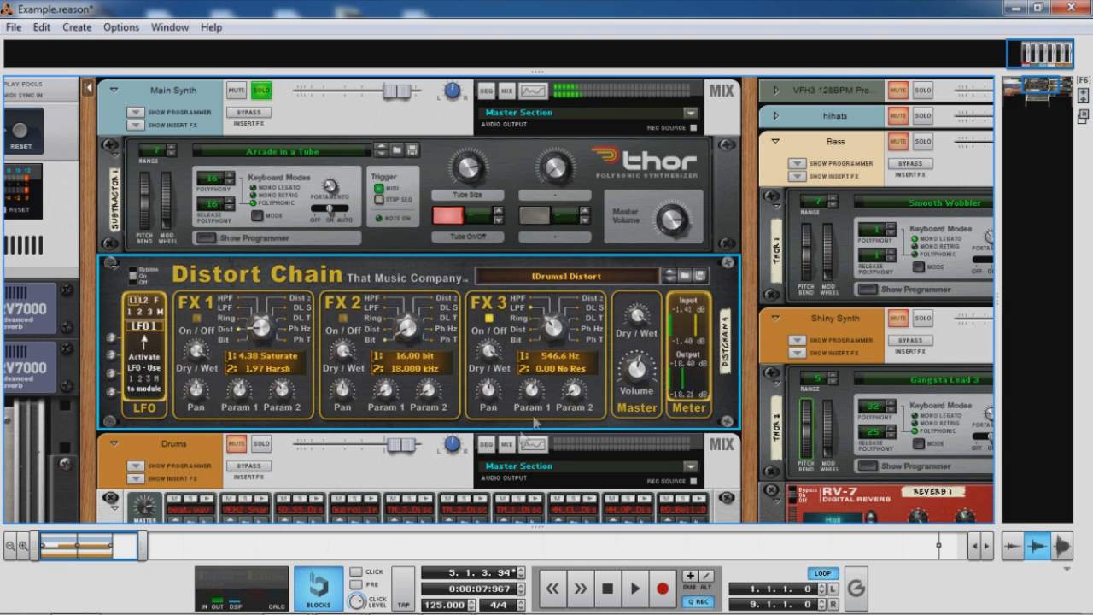
{"action": "left_click_drag", "start_coordinate": [528, 392], "coordinate": [531, 400]}
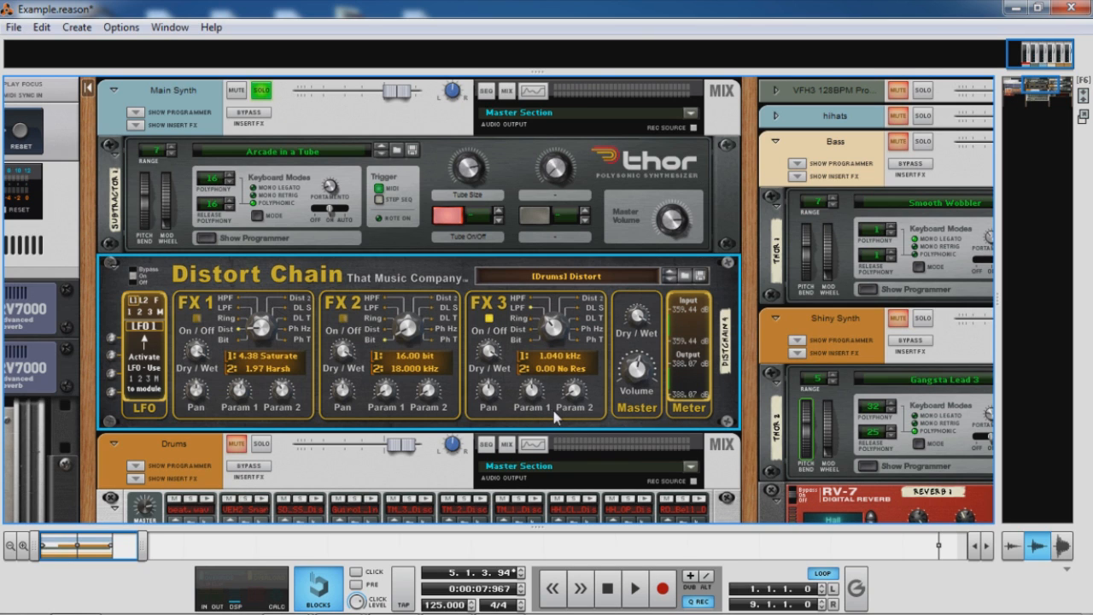
Check the Distort Chain's rear connections, then activate LFO 1 and assign it to FX 3's Parameter 1
{"action": "key", "text": "Tab"}
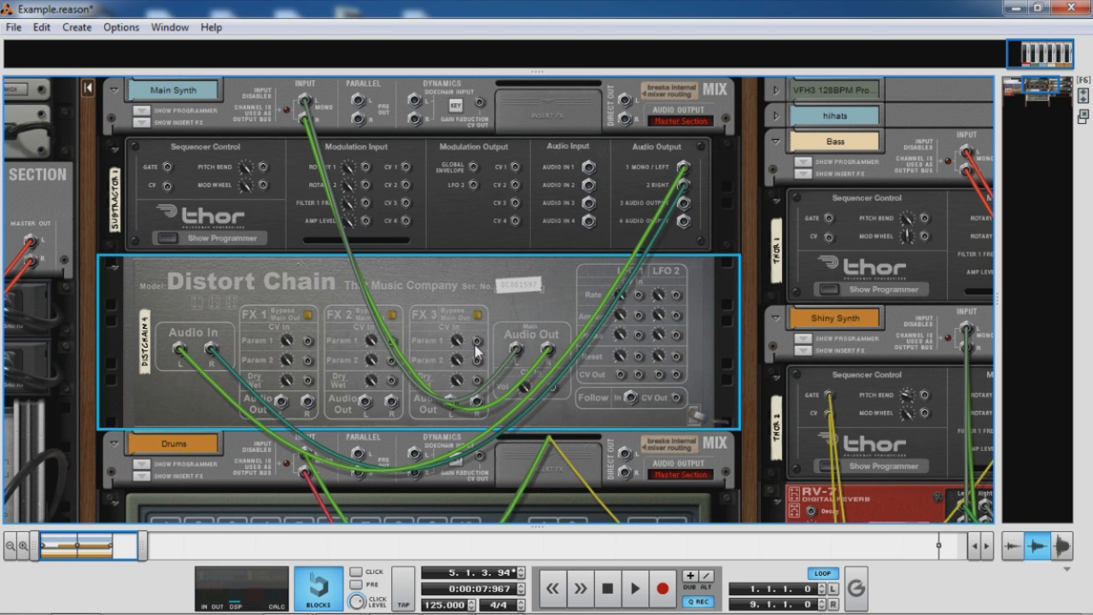
{"action": "key", "text": "Tab"}
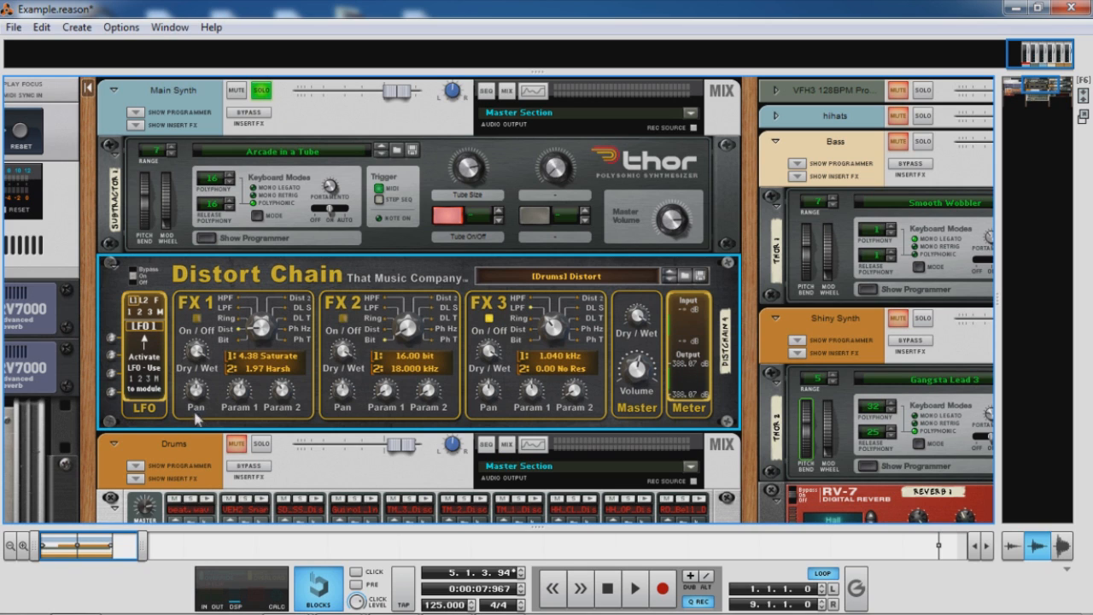
{"action": "left_click", "coordinate": [147, 326]}
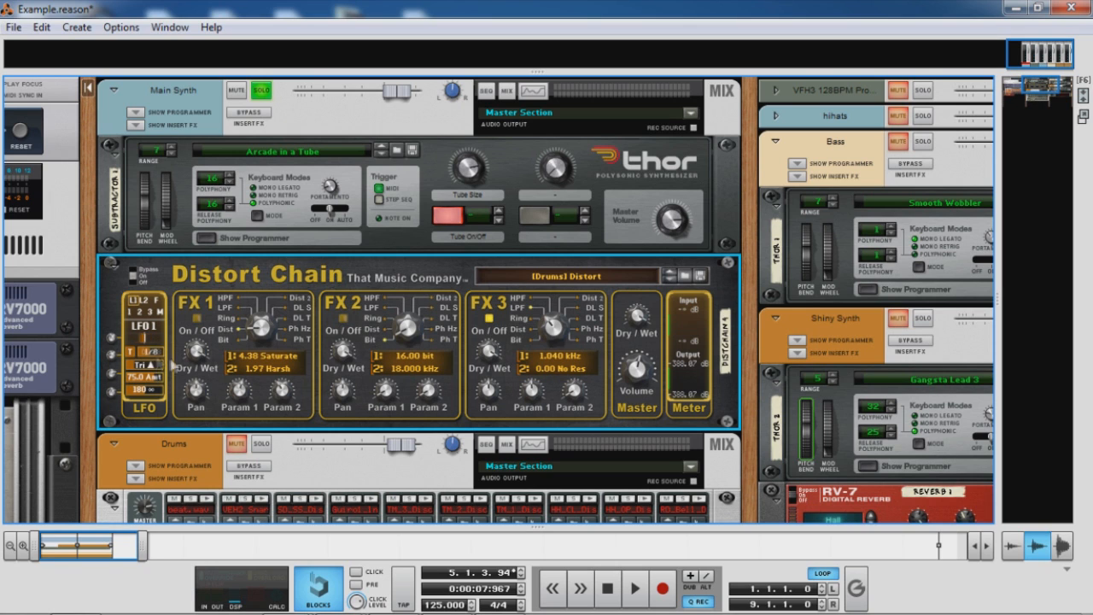
{"action": "scroll", "coordinate": [561, 367], "scroll_direction": "down", "scroll_amount": 3}
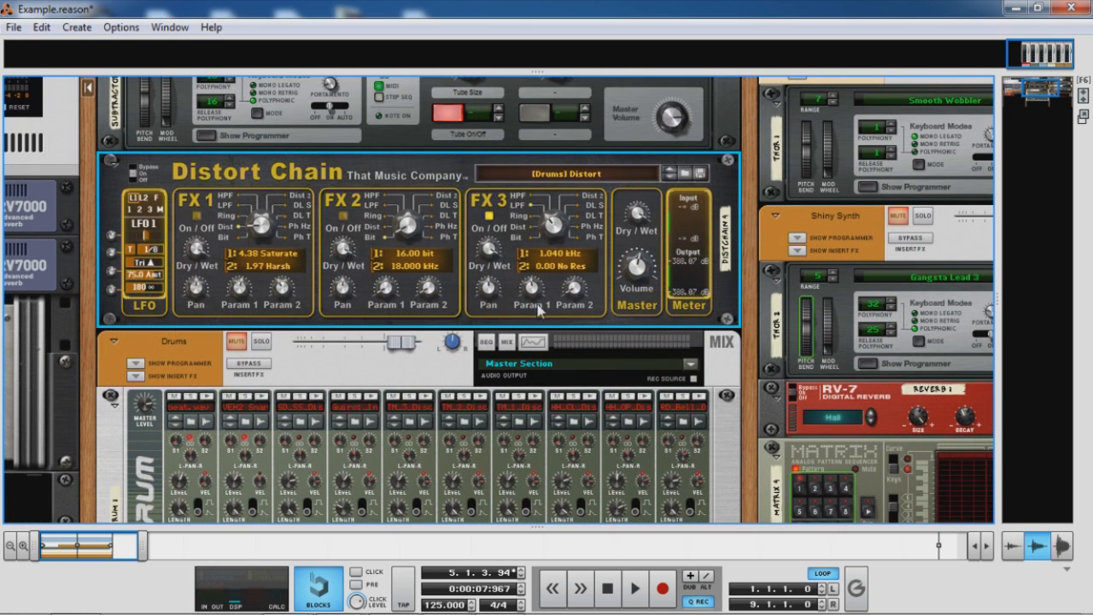
{"action": "left_click", "coordinate": [140, 209]}
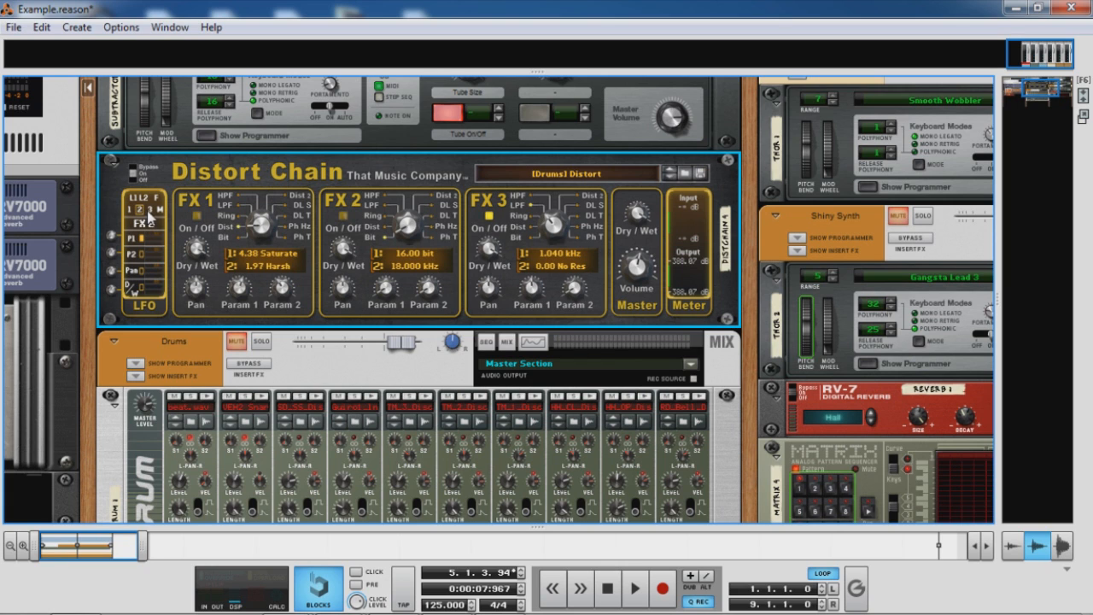
{"action": "left_click", "coordinate": [159, 209]}
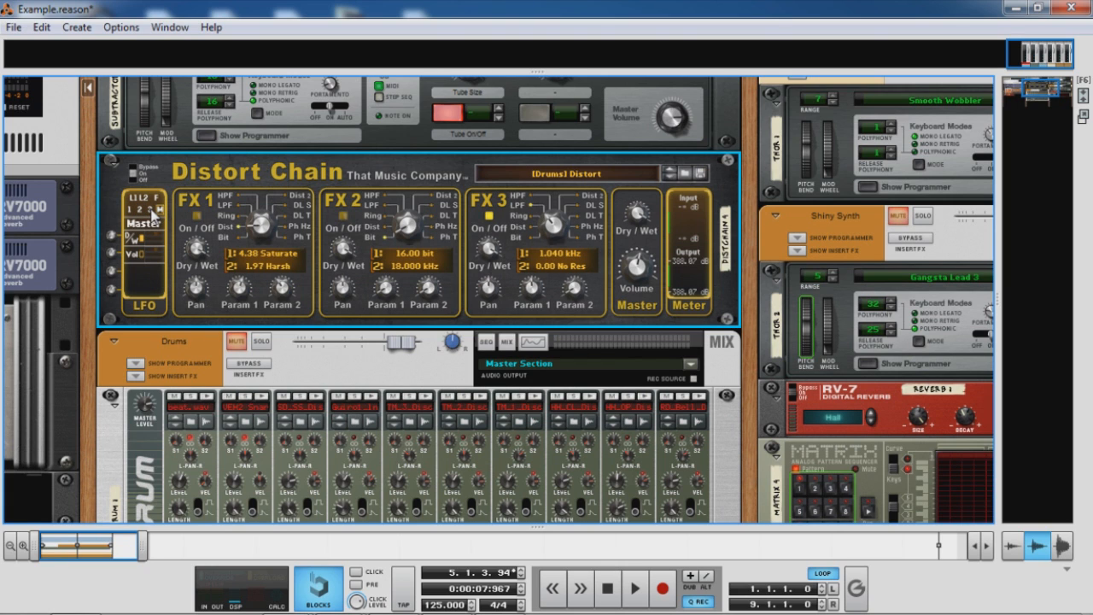
{"action": "left_click", "coordinate": [151, 209]}
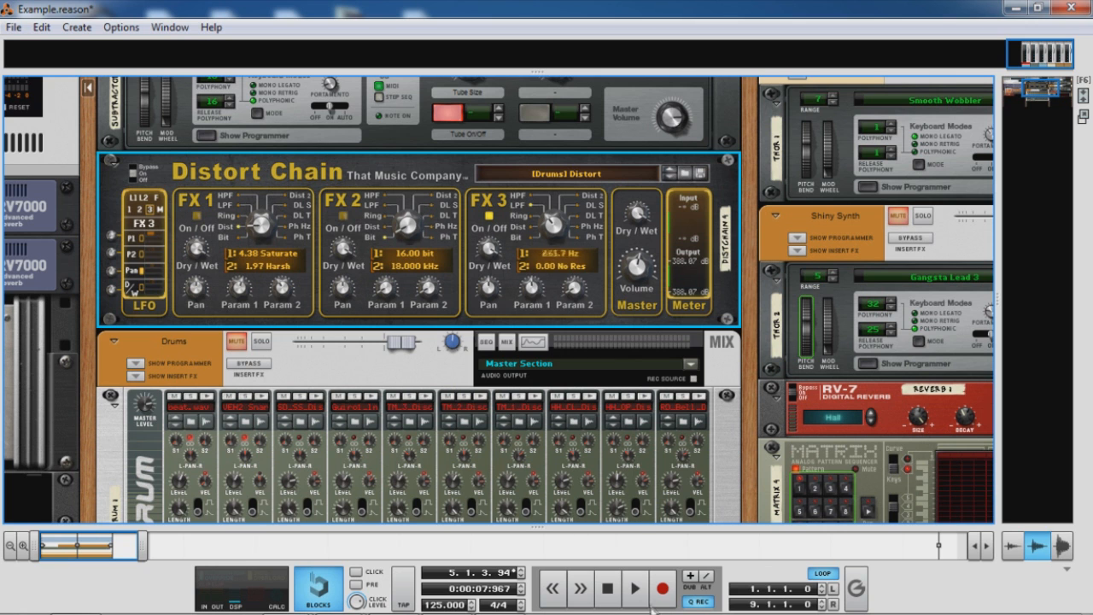
Play the soloed synth from the start to hear the LFO modulating the FX 3 filter
{"action": "scroll", "coordinate": [624, 517], "scroll_direction": "up", "scroll_amount": 2}
{"action": "left_click", "coordinate": [608, 589]}
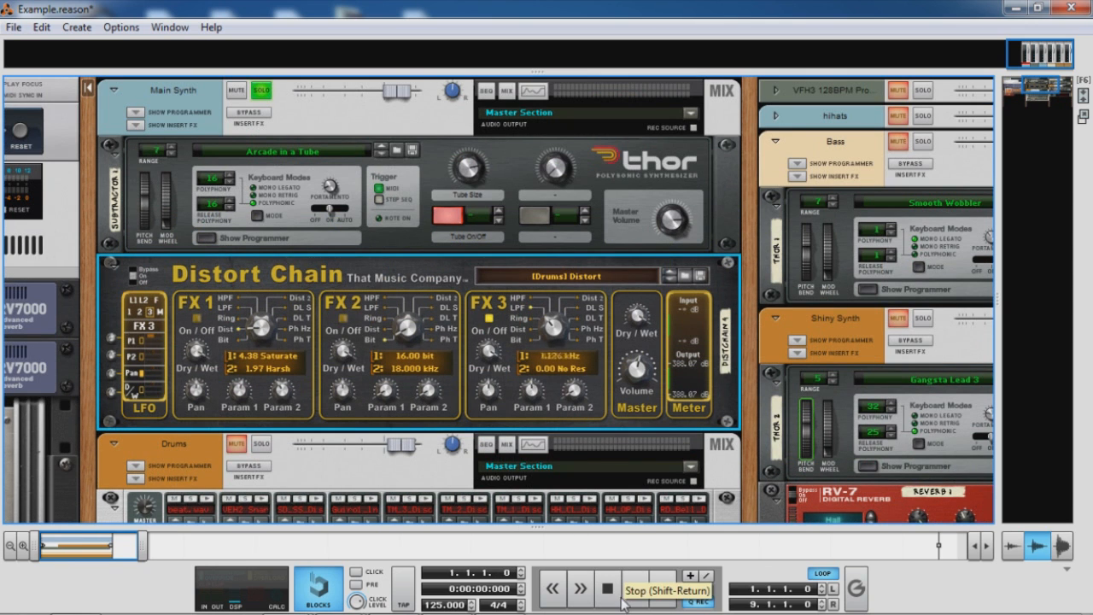
{"action": "left_click", "coordinate": [637, 591]}
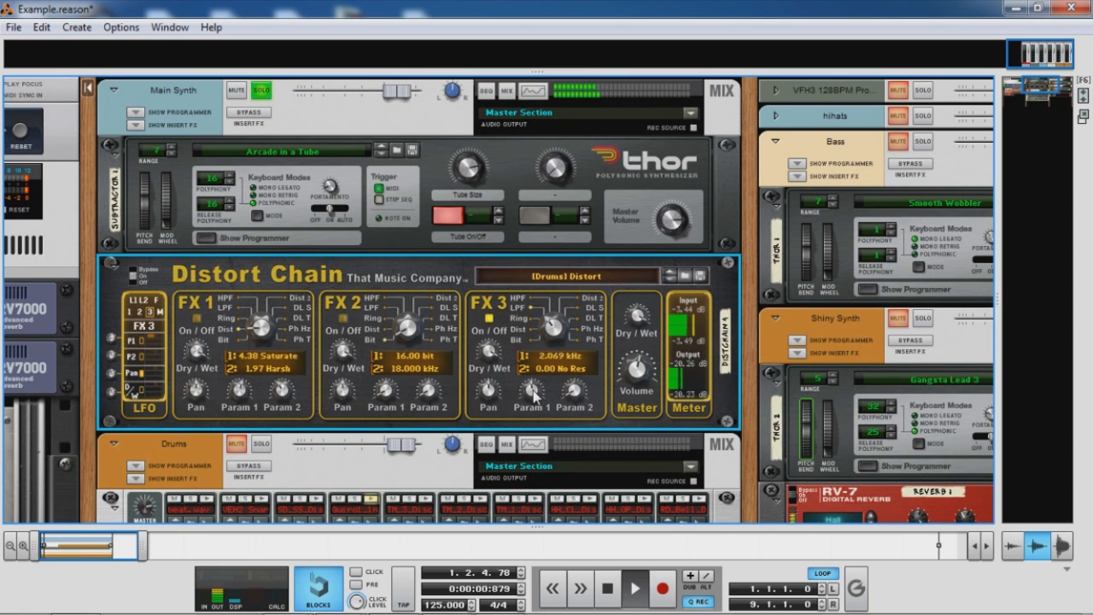
Enable FX 1 as a high pass filter and FX 2 as a low pass filter
{"action": "left_click", "coordinate": [132, 301]}
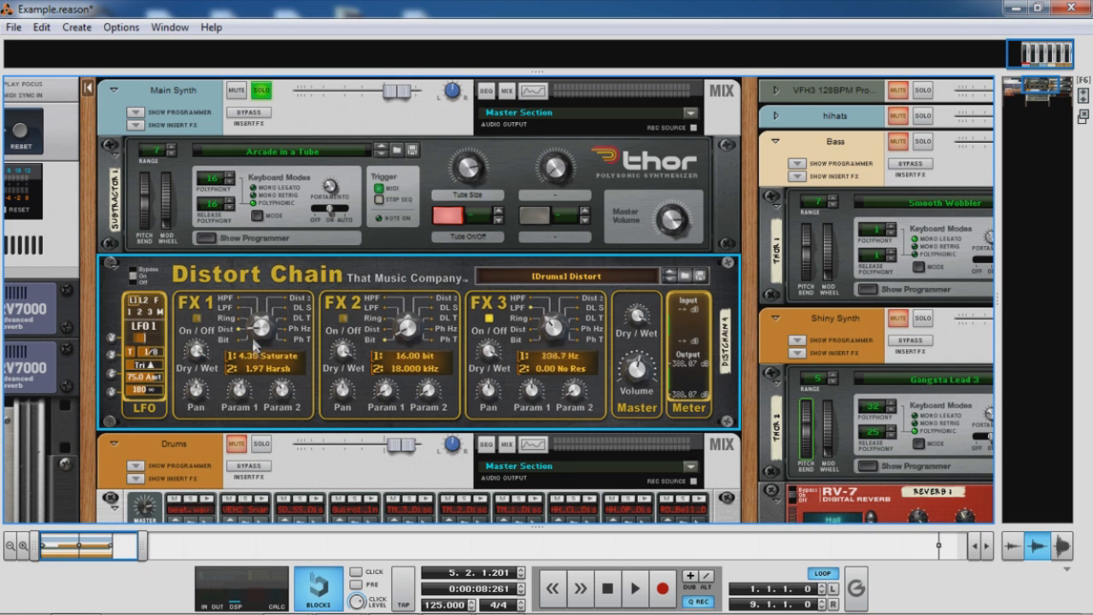
{"action": "left_click_drag", "start_coordinate": [261, 338], "coordinate": [262, 319]}
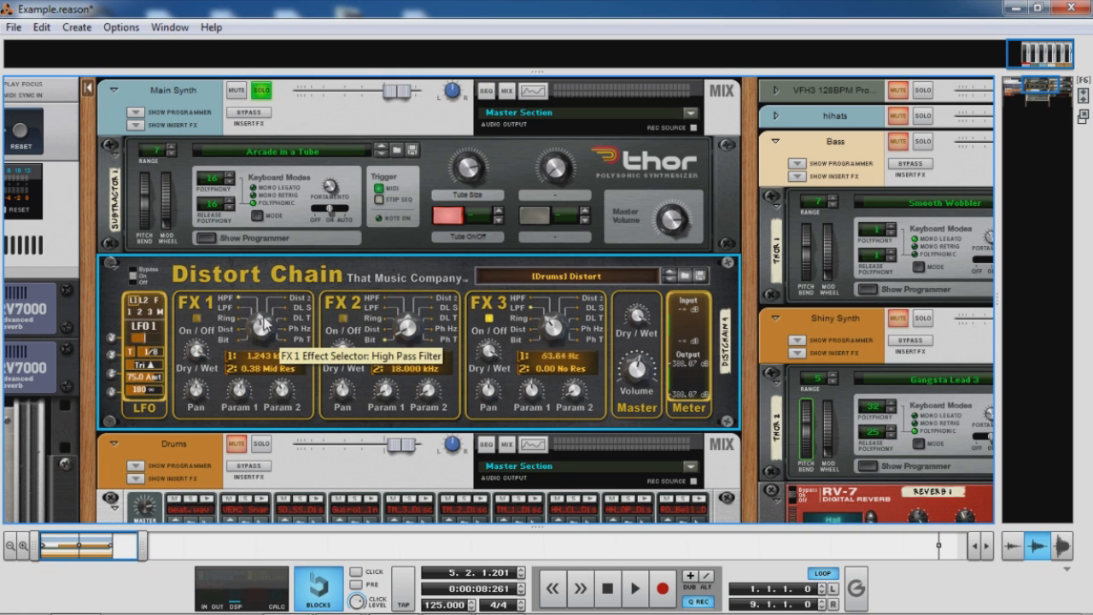
{"action": "left_click_drag", "start_coordinate": [412, 329], "coordinate": [413, 322]}
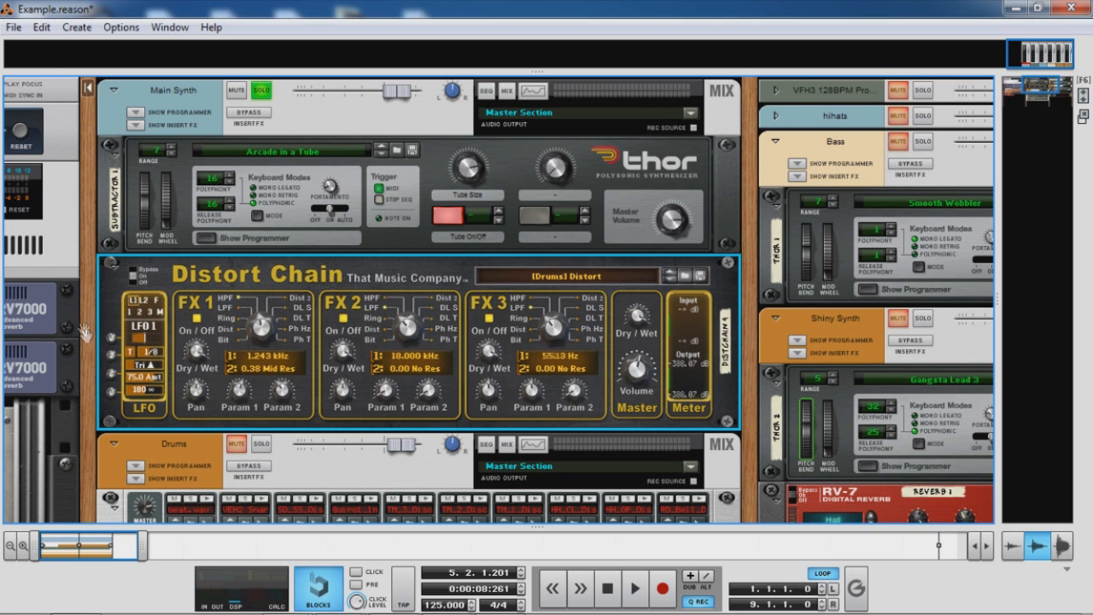
Assign LFO modulation to Parameter 1 of FX 1 and FX 2, and lower Parameter 1 on FX 1 and FX 3 during playback
{"action": "left_click", "coordinate": [140, 313]}
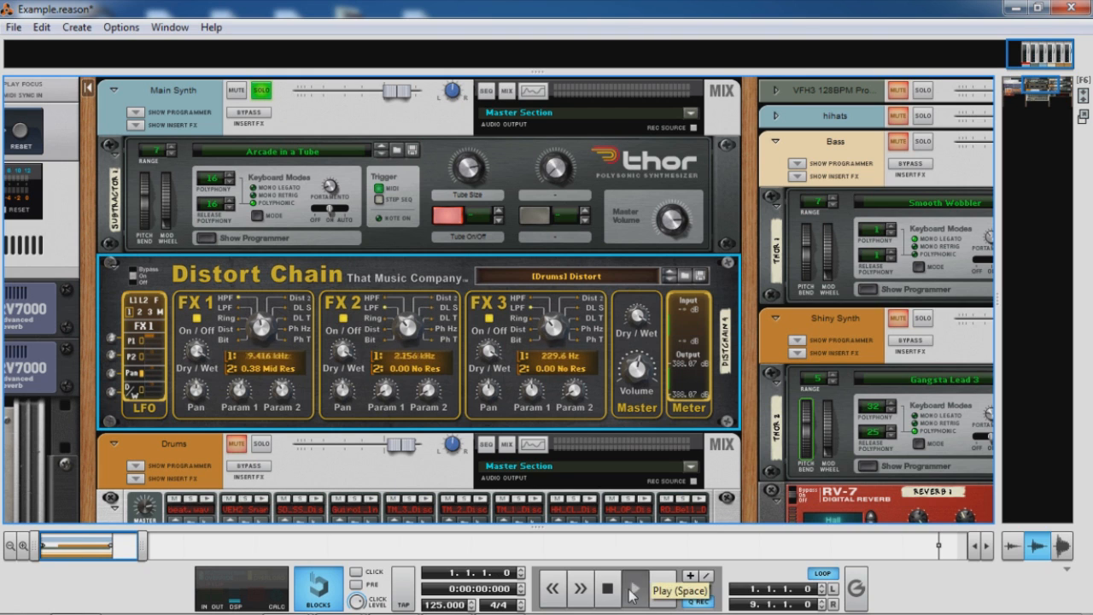
{"action": "left_click", "coordinate": [636, 588]}
{"action": "left_click_drag", "start_coordinate": [239, 393], "coordinate": [239, 424]}
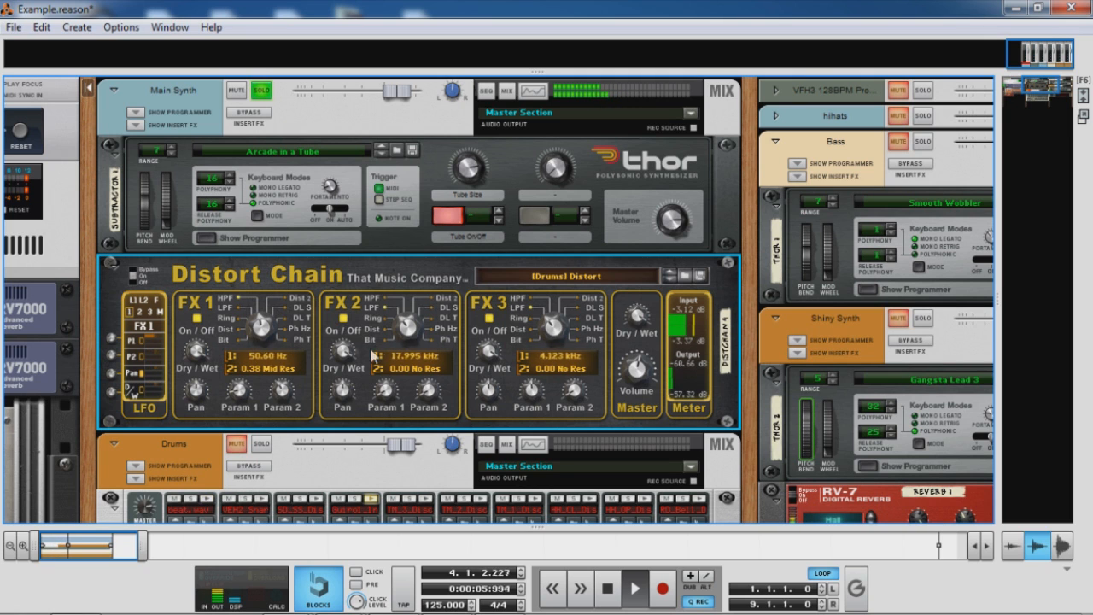
{"action": "left_click_drag", "start_coordinate": [532, 399], "coordinate": [533, 405]}
Bypass FX 2 and FX 1 and re-enable them while the synth plays to compare the sound, and stop playback
{"action": "left_click", "coordinate": [343, 318]}
{"action": "left_click", "coordinate": [195, 319]}
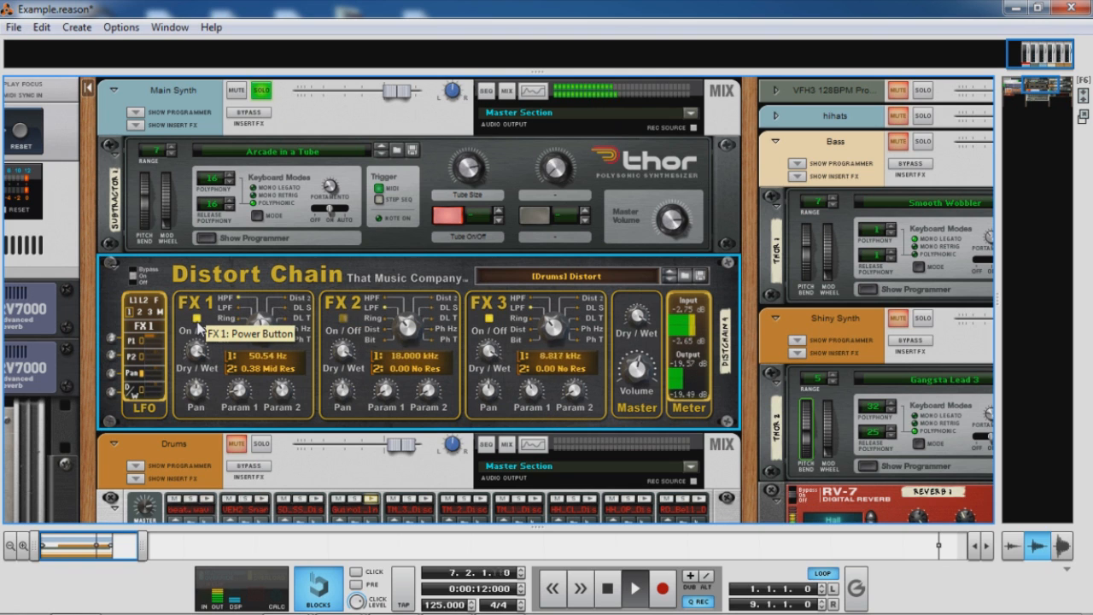
{"action": "left_click", "coordinate": [196, 318]}
{"action": "left_click", "coordinate": [342, 319]}
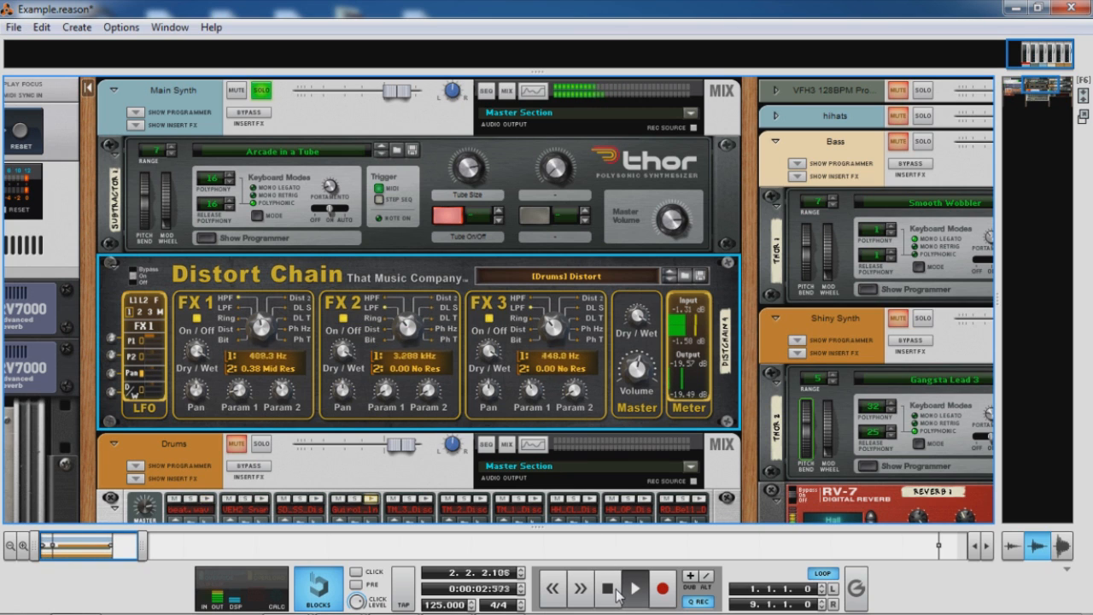
{"action": "left_click", "coordinate": [609, 588]}
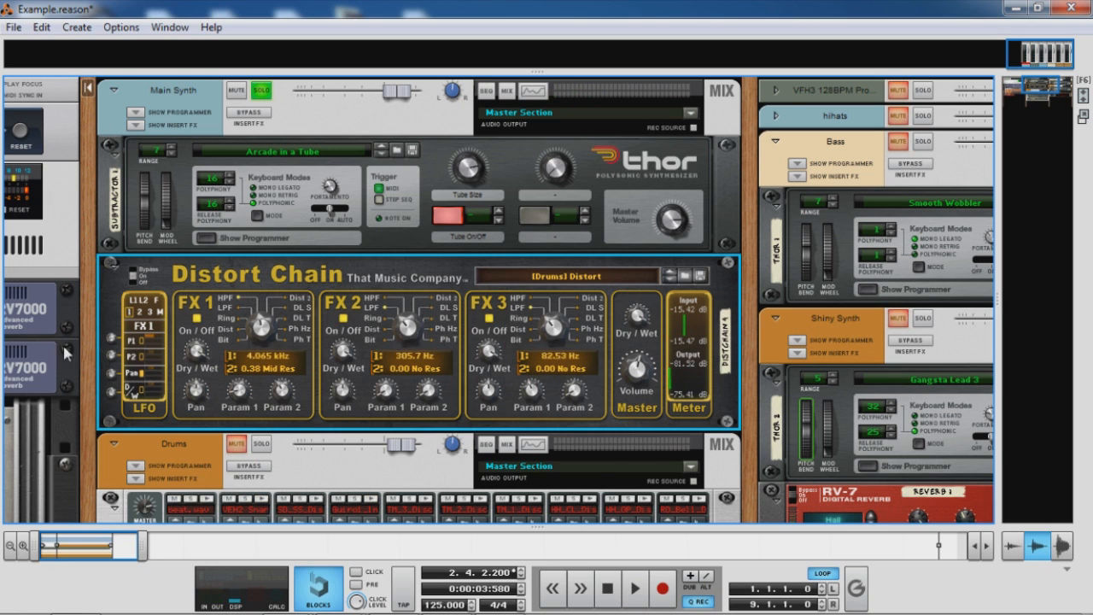
Display the LFO 1 settings and check the automation and control mapping options of its knob
{"action": "left_click", "coordinate": [133, 301]}
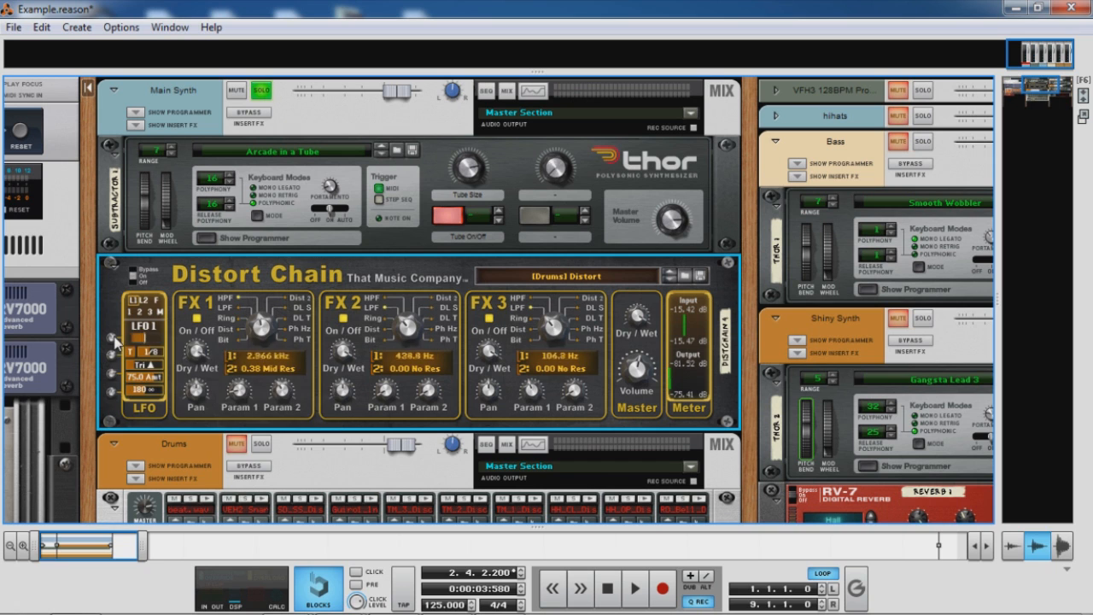
{"action": "right_click", "coordinate": [114, 338]}
{"action": "left_click", "coordinate": [113, 310]}
{"action": "right_click", "coordinate": [110, 337]}
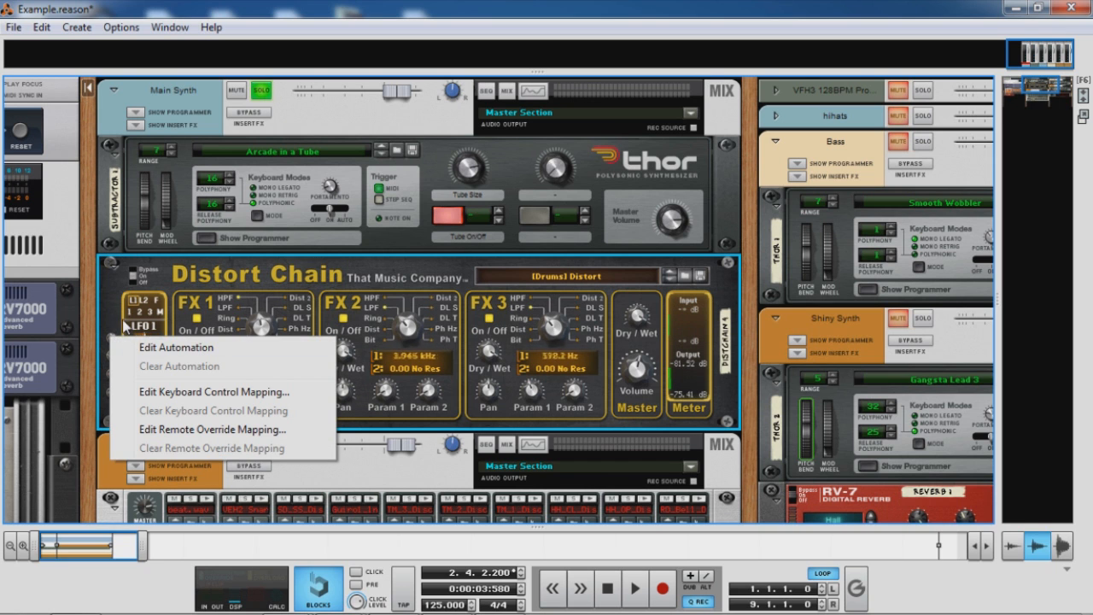
{"action": "left_click", "coordinate": [120, 320]}
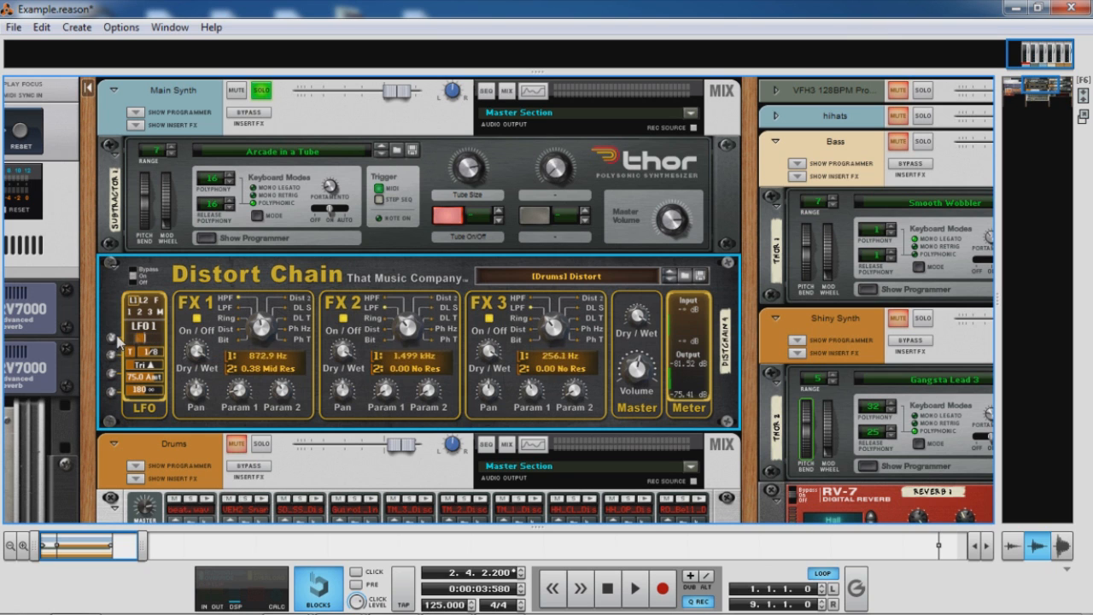
Create a Matrix Pattern Sequencer below the Distort Chain
{"action": "right_click", "coordinate": [728, 389]}
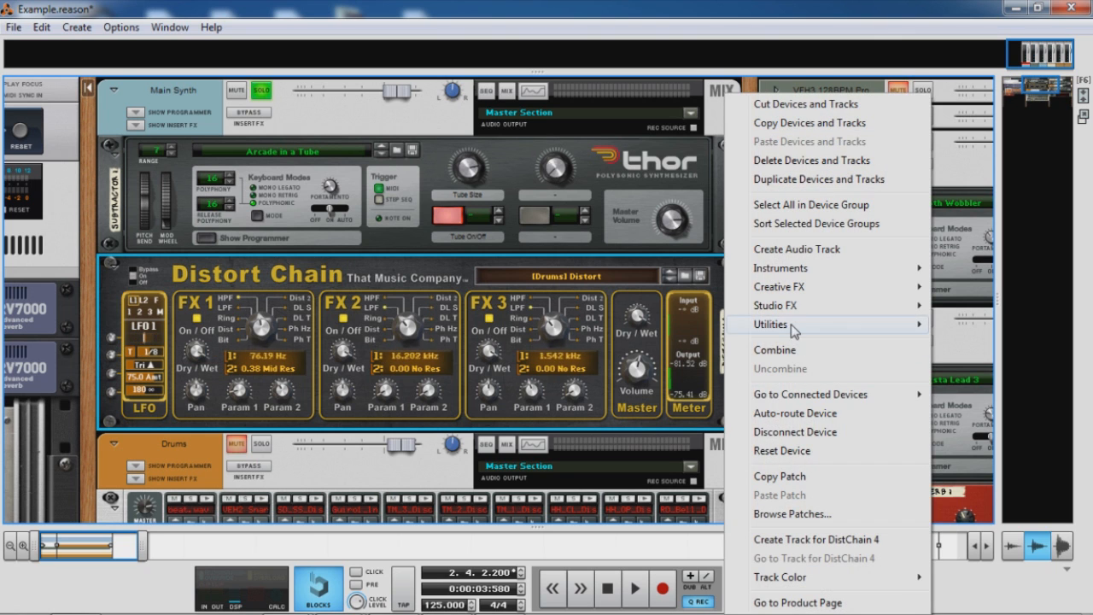
{"action": "mouse_move", "coordinate": [800, 313]}
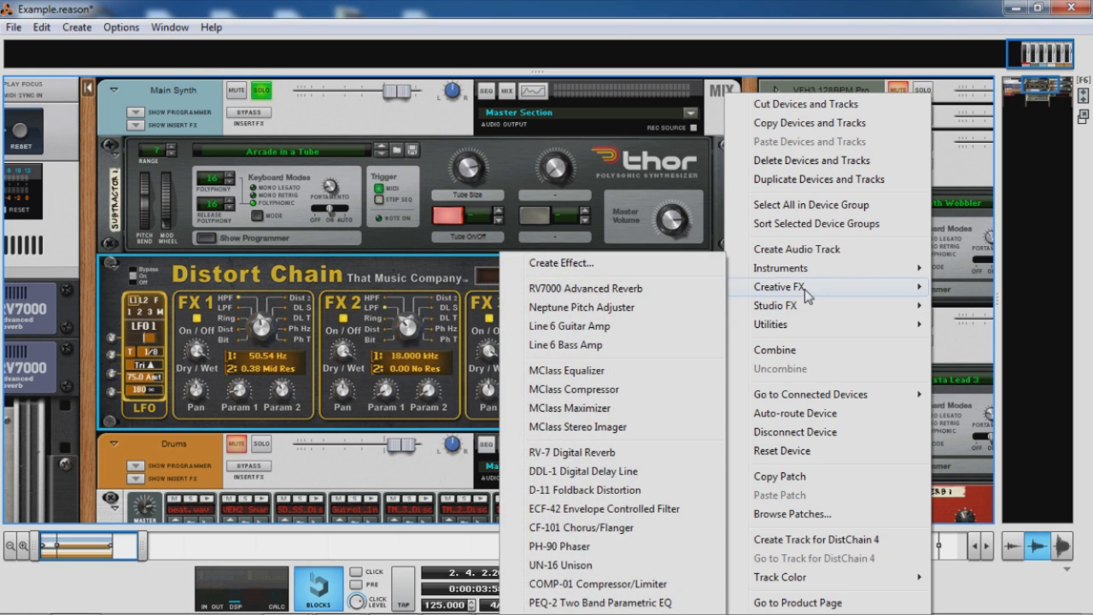
{"action": "mouse_move", "coordinate": [799, 289]}
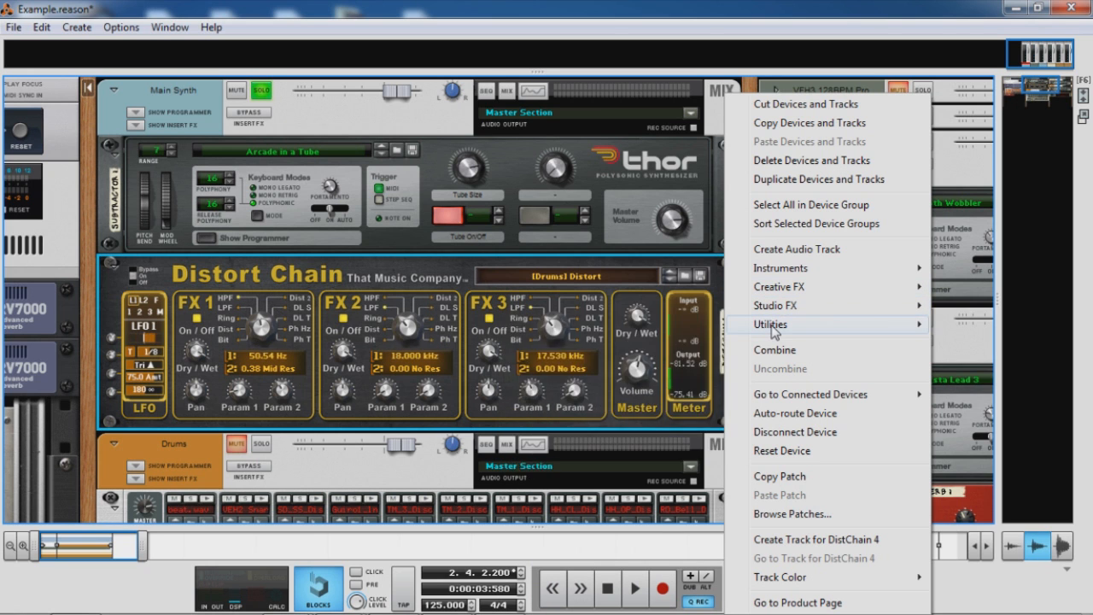
{"action": "mouse_move", "coordinate": [739, 324]}
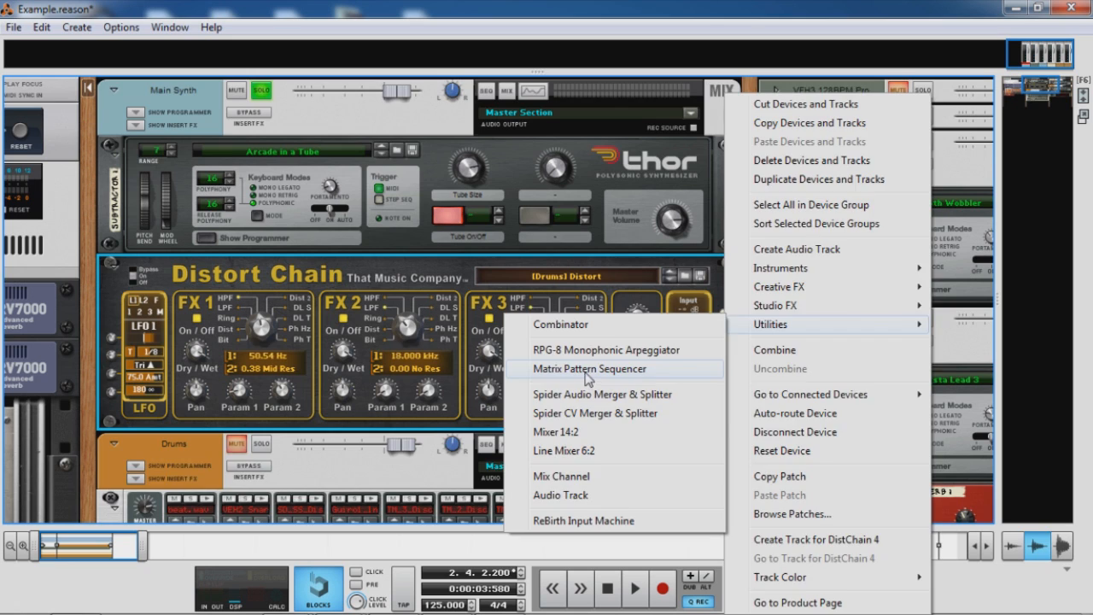
{"action": "left_click", "coordinate": [586, 375]}
On the rear, replace the Matrix's automatic cabling with a cable from its Curve CV output to the Distort Chain's LFO 1 Rate CV input
{"action": "key", "text": "Tab"}
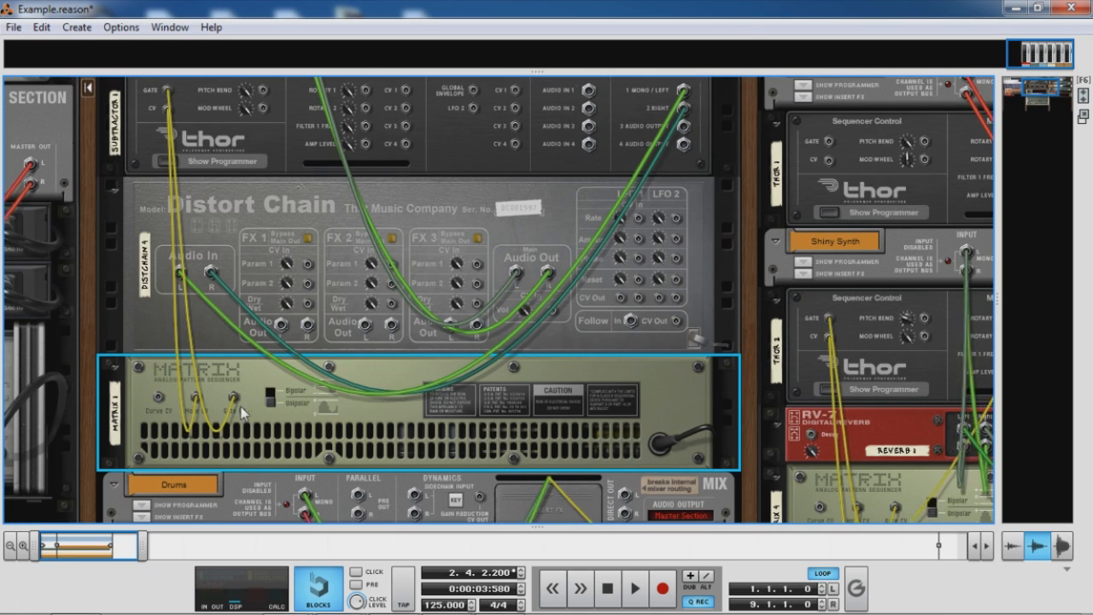
{"action": "left_click_drag", "start_coordinate": [197, 397], "coordinate": [636, 217]}
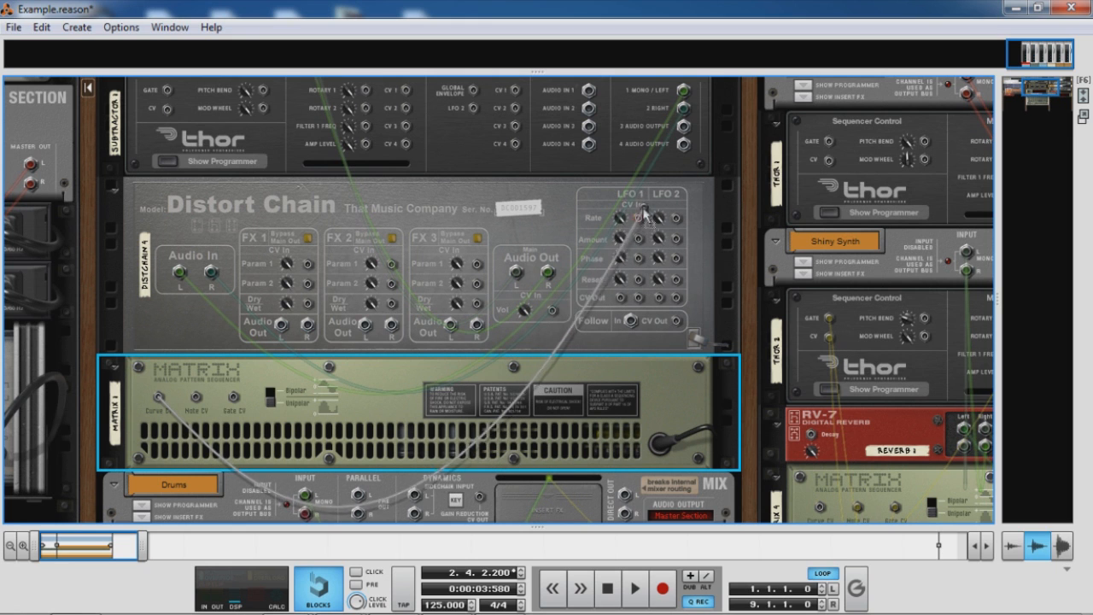
{"action": "key", "text": "Tab"}
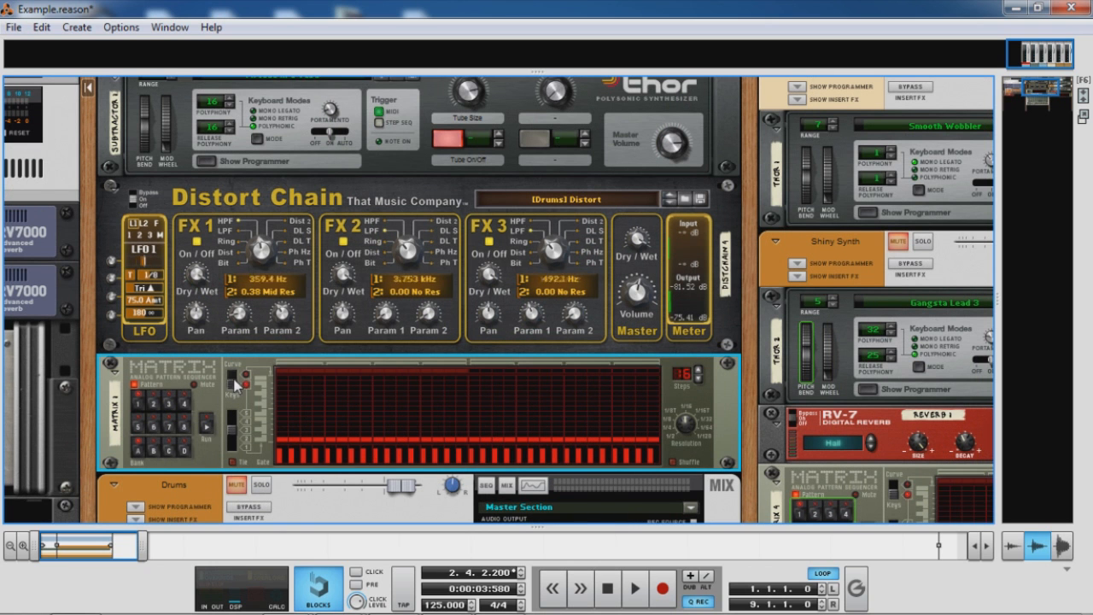
Switch the Matrix to curve editing, run it, draw a curve over steps 2 to 16, and clear steps 5 to 8
{"action": "left_click", "coordinate": [232, 379]}
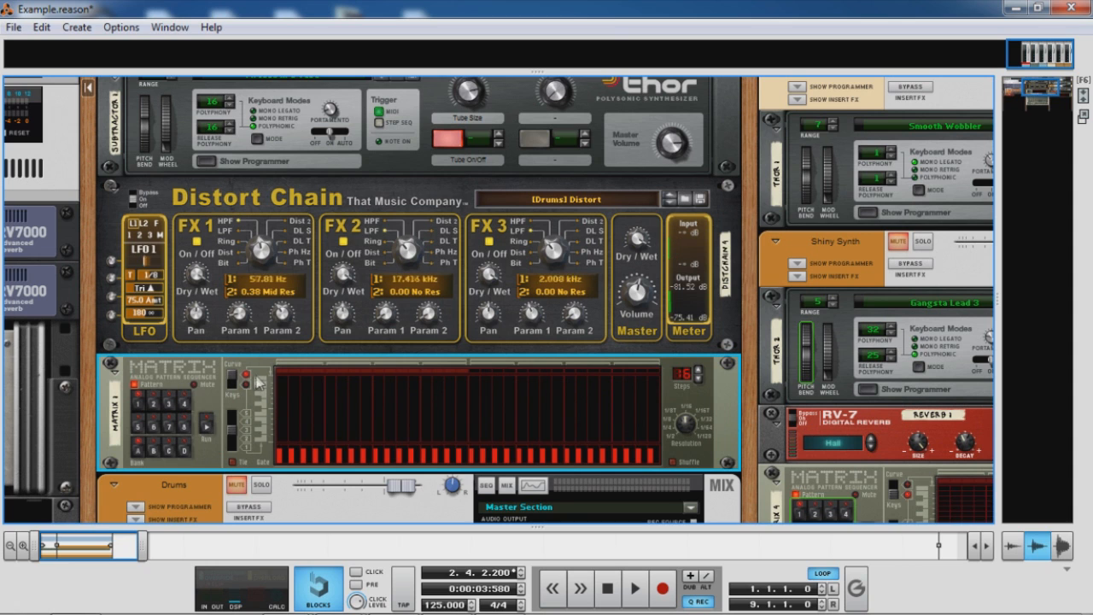
{"action": "left_click", "coordinate": [206, 429]}
{"action": "left_click_drag", "start_coordinate": [286, 418], "coordinate": [466, 412]}
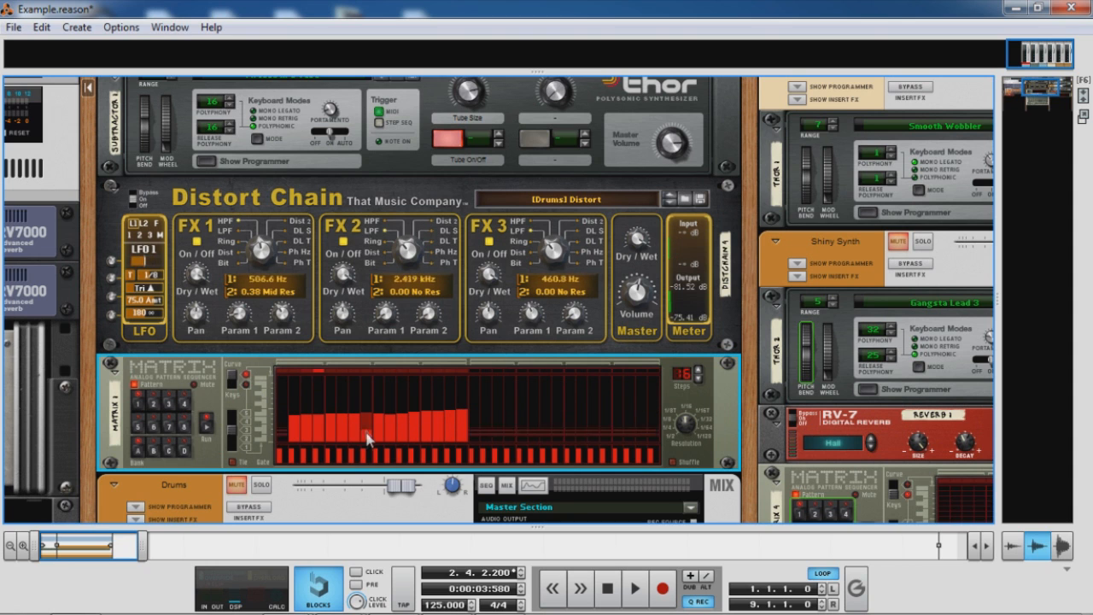
{"action": "left_click_drag", "start_coordinate": [369, 444], "coordinate": [329, 459]}
Play the synth from the start to hear the Matrix curve modulating the LFO 1 rate, and stop playback
{"action": "left_click", "coordinate": [608, 589]}
{"action": "key", "text": "space"}
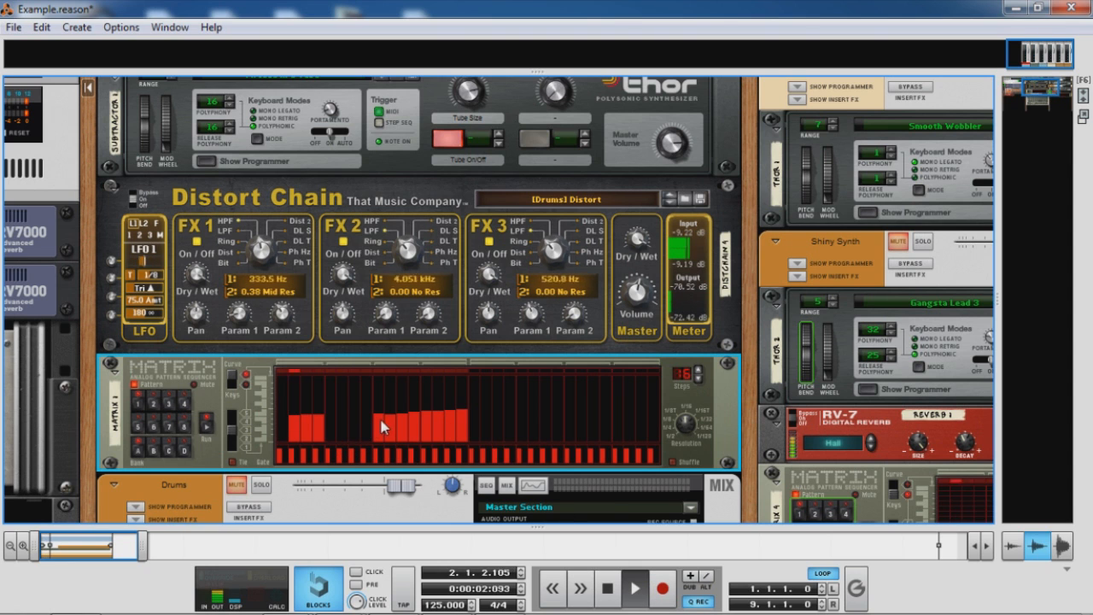
{"action": "key", "text": "space"}
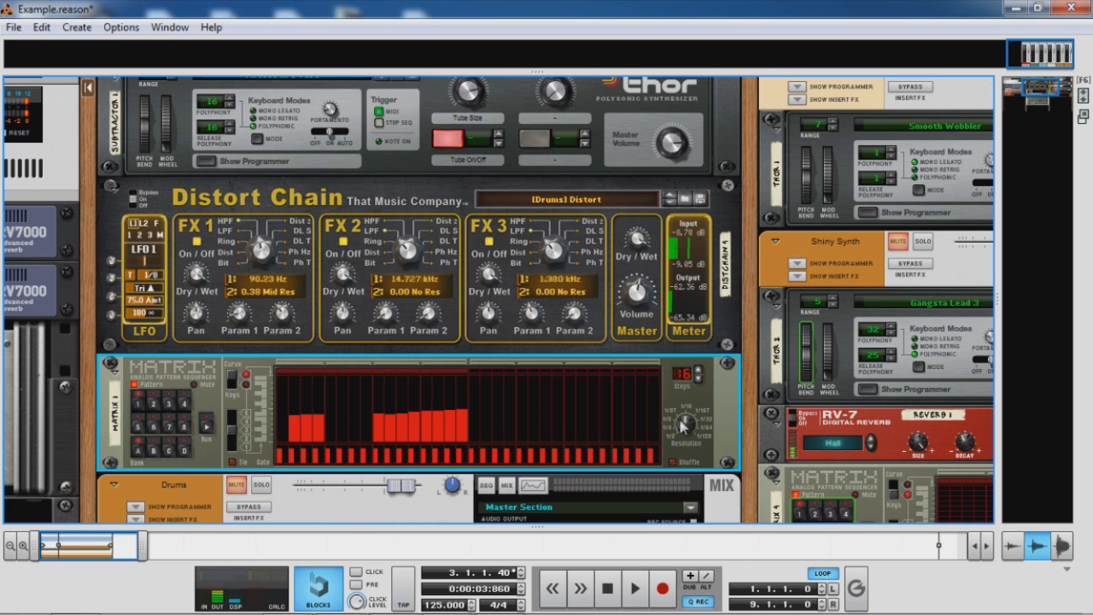
Set the Distort Chain's LFO 1 Rate CV trim to 91 and the Matrix resolution to 1/4
{"action": "key", "text": "Tab"}
{"action": "left_click", "coordinate": [621, 226]}
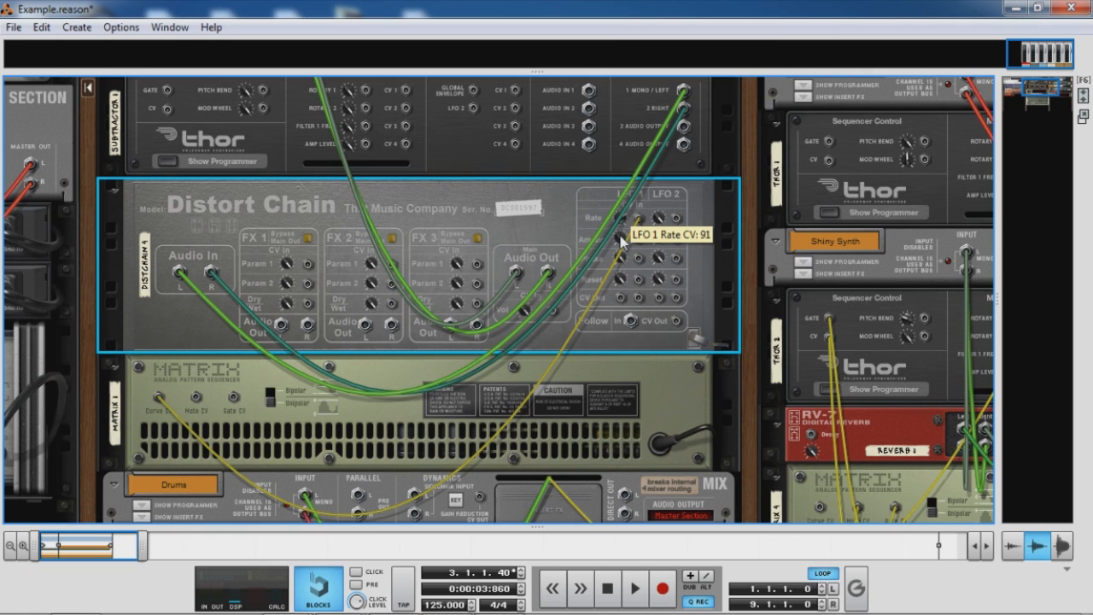
{"action": "key", "text": "Tab"}
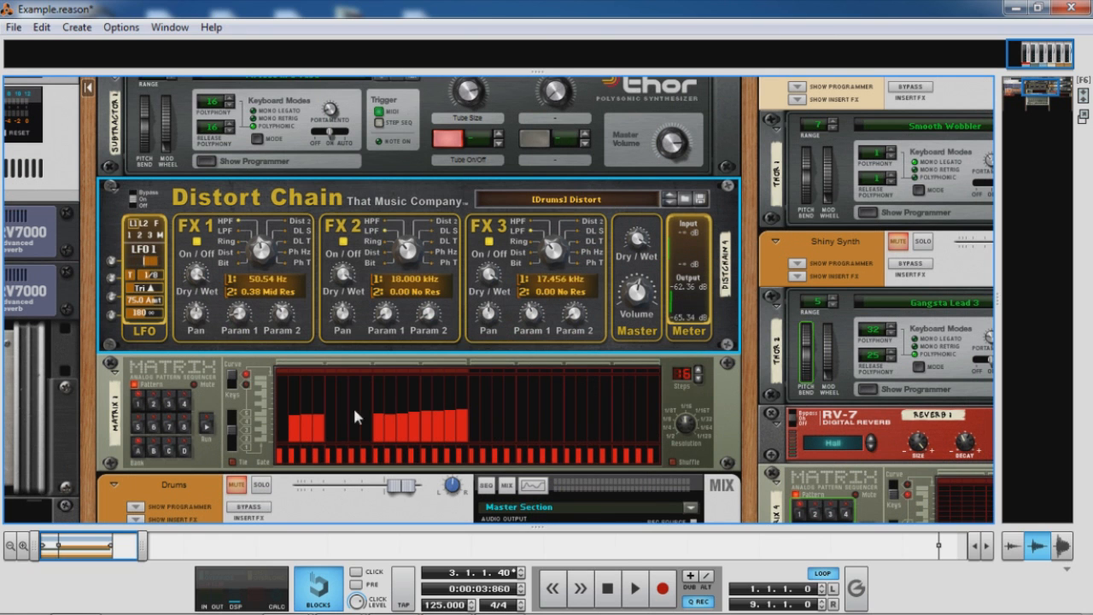
{"action": "left_click", "coordinate": [692, 433]}
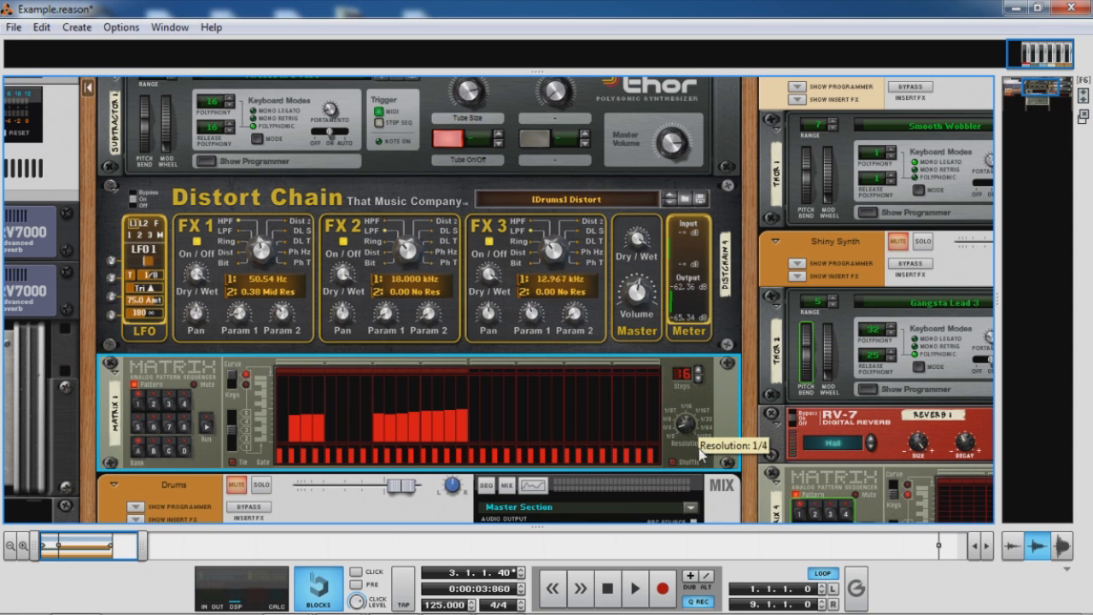
During playback from the start, draw rising curve values on Matrix steps 6 to 8, clear step 9, and lower step 10
{"action": "double_click", "coordinate": [607, 588]}
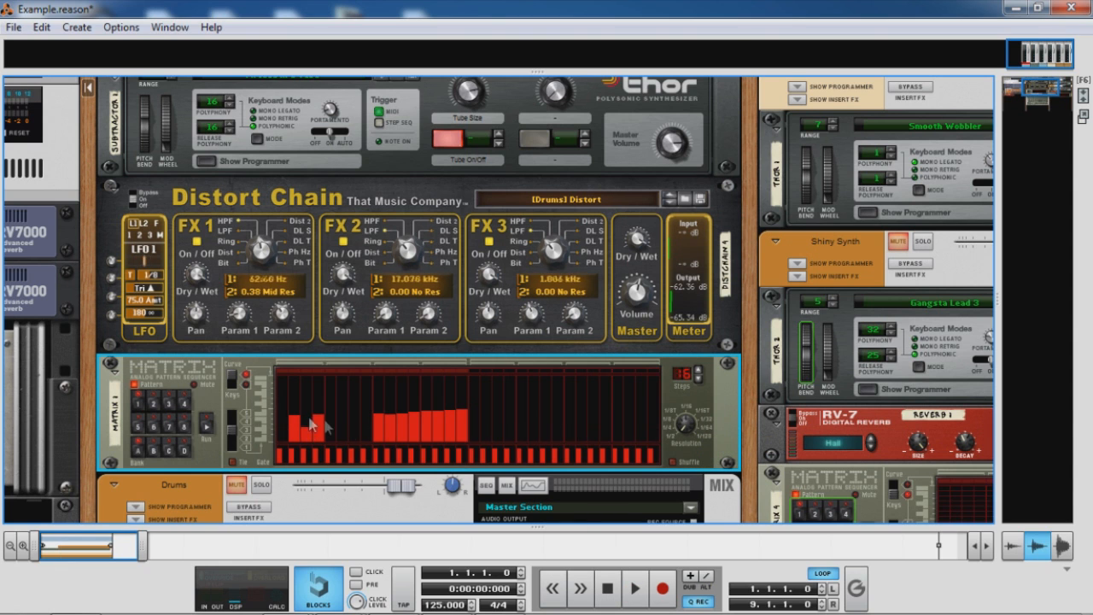
{"action": "left_click", "coordinate": [635, 588]}
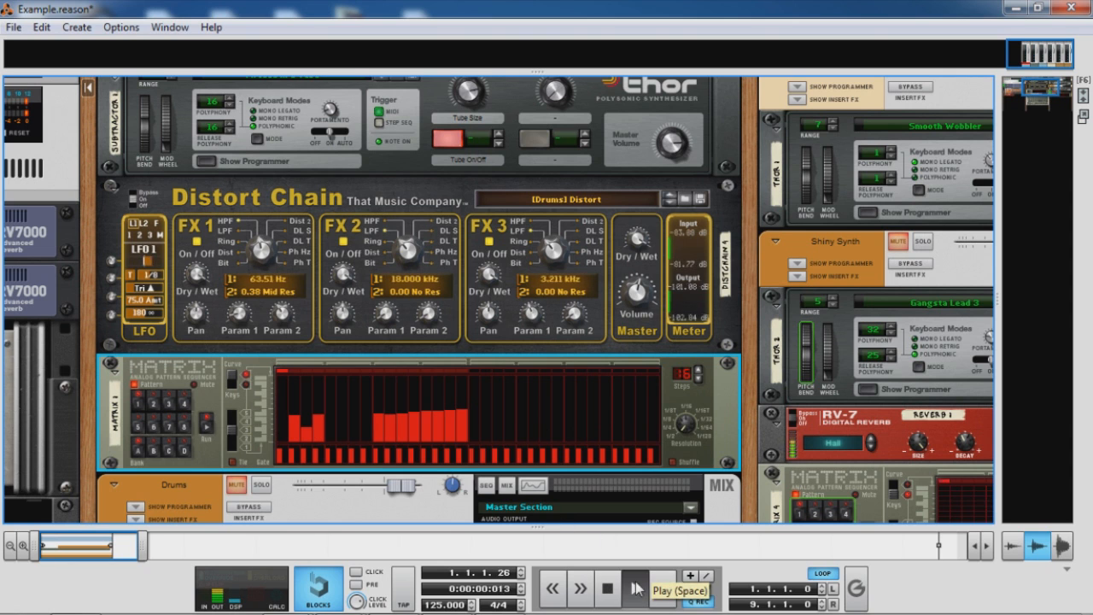
{"action": "left_click", "coordinate": [341, 424]}
{"action": "left_click", "coordinate": [354, 408]}
{"action": "left_click", "coordinate": [367, 394]}
{"action": "left_click", "coordinate": [381, 432]}
{"action": "left_click", "coordinate": [390, 432]}
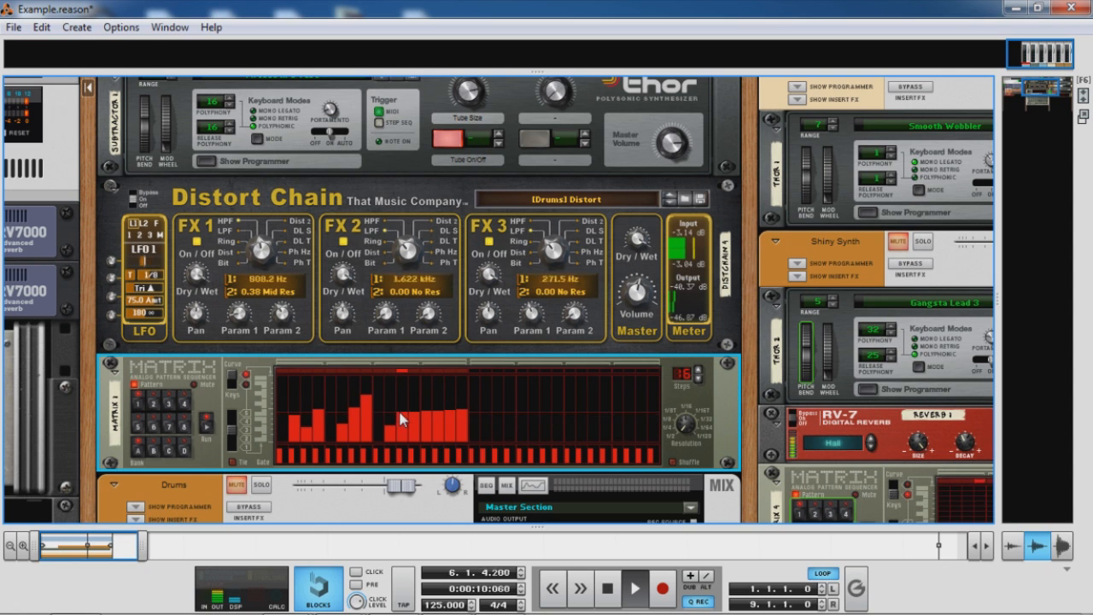
Clear Matrix curve step 13, draw rising values on steps 14 to 16, and stop playback after listening
{"action": "left_click", "coordinate": [426, 441]}
{"action": "left_click", "coordinate": [438, 422]}
{"action": "left_click", "coordinate": [450, 403]}
{"action": "left_click", "coordinate": [463, 382]}
{"action": "left_click", "coordinate": [461, 395]}
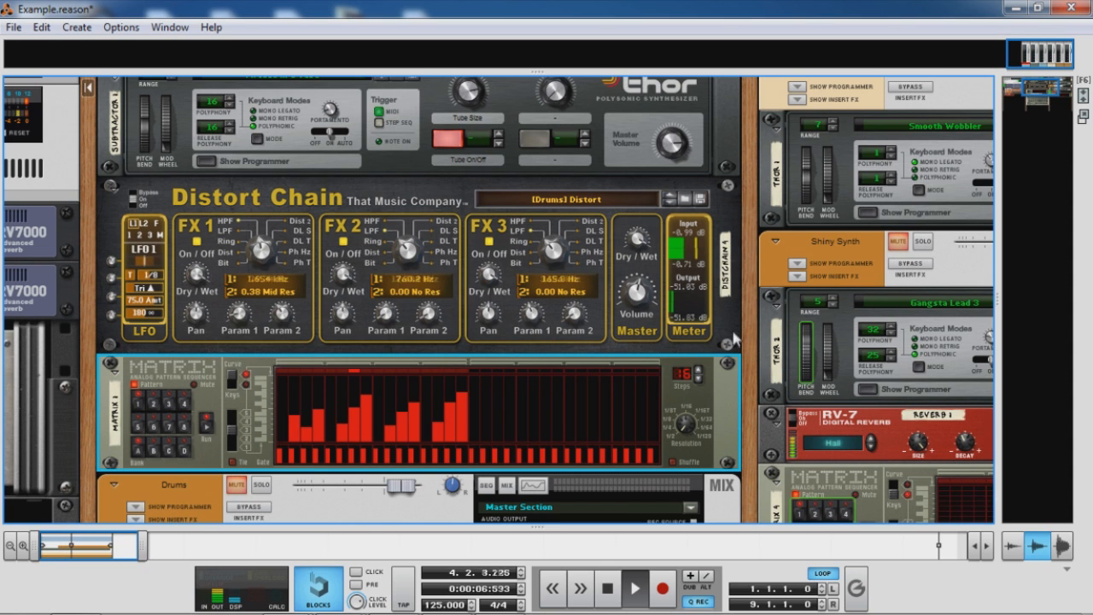
{"action": "key", "text": "space"}
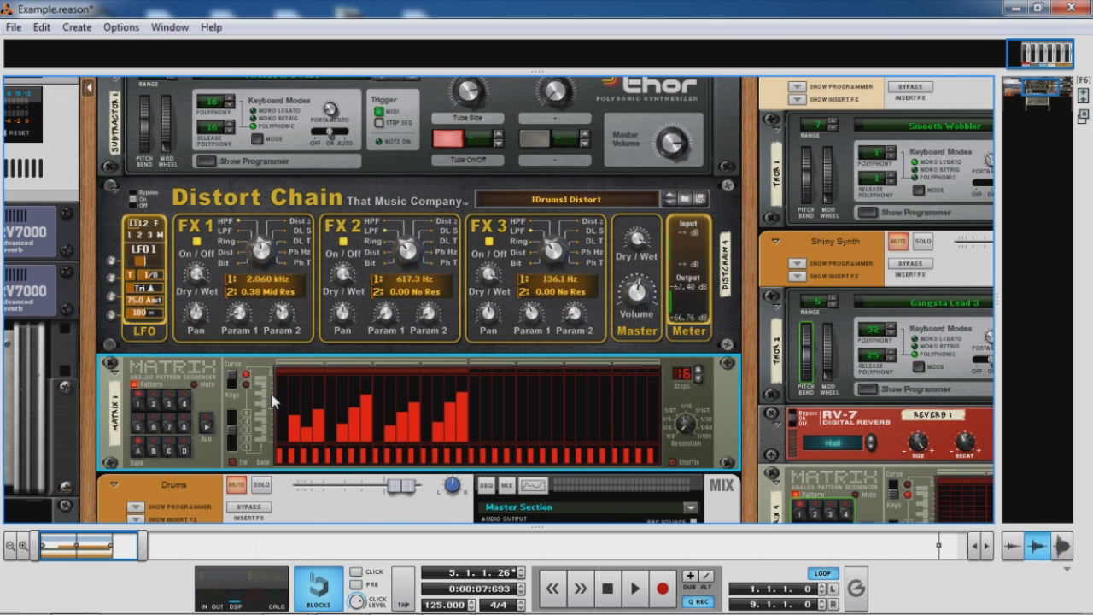
Add a second Matrix Pattern Sequencer below the first and connect only its Curve CV output to the Distort Chain's LFO 1 Reset CV input
{"action": "scroll", "coordinate": [272, 401], "scroll_direction": "down", "scroll_amount": 2}
{"action": "right_click", "coordinate": [242, 400]}
{"action": "mouse_move", "coordinate": [376, 258]}
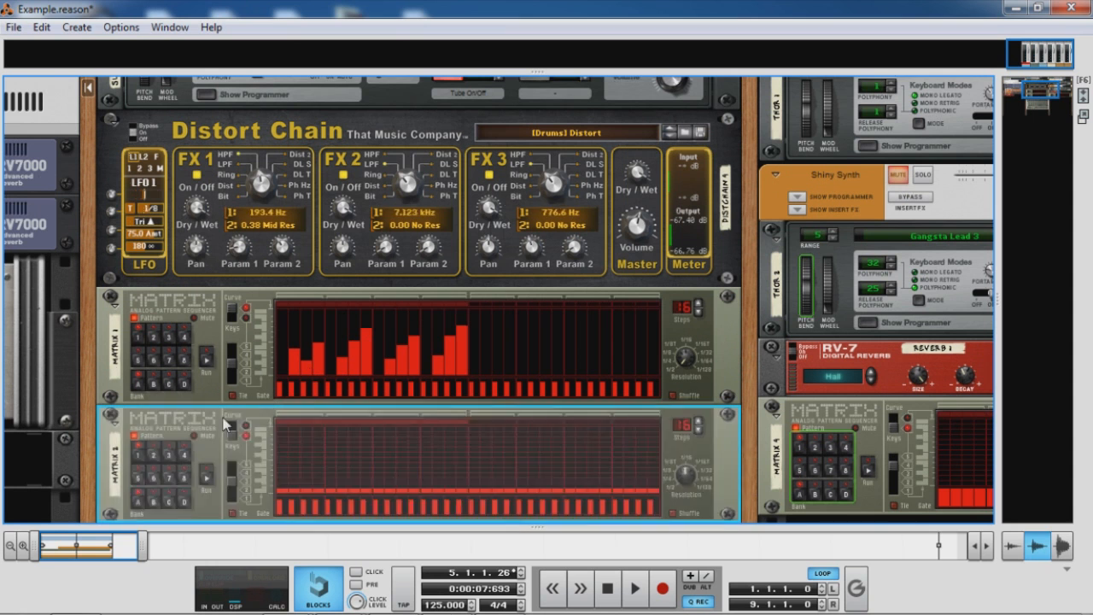
{"action": "key", "text": "Tab"}
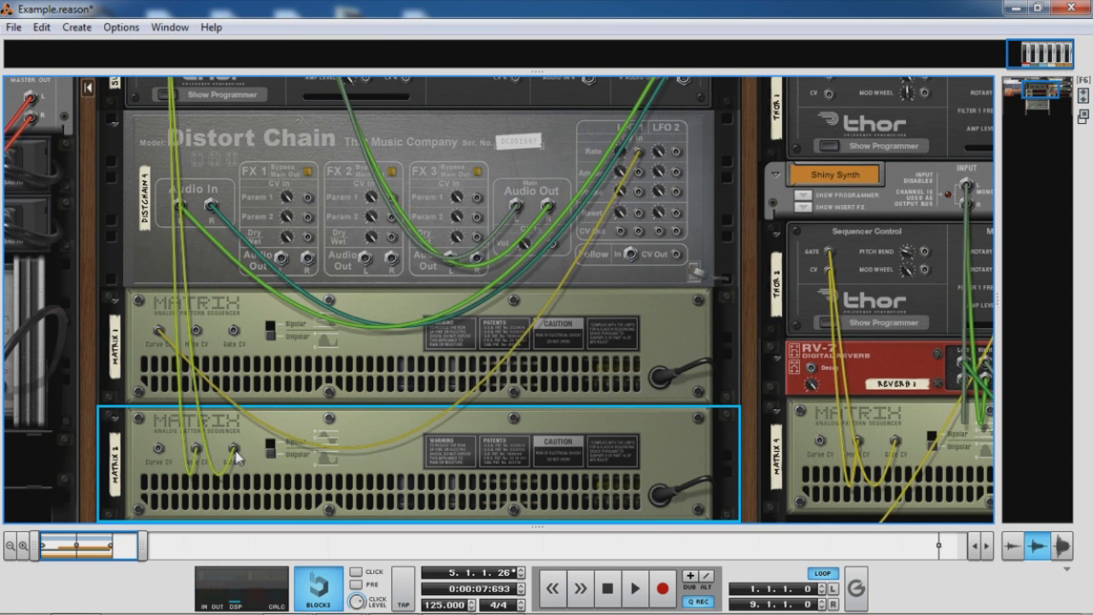
{"action": "left_click_drag", "start_coordinate": [199, 450], "coordinate": [642, 220]}
{"action": "key", "text": "Tab"}
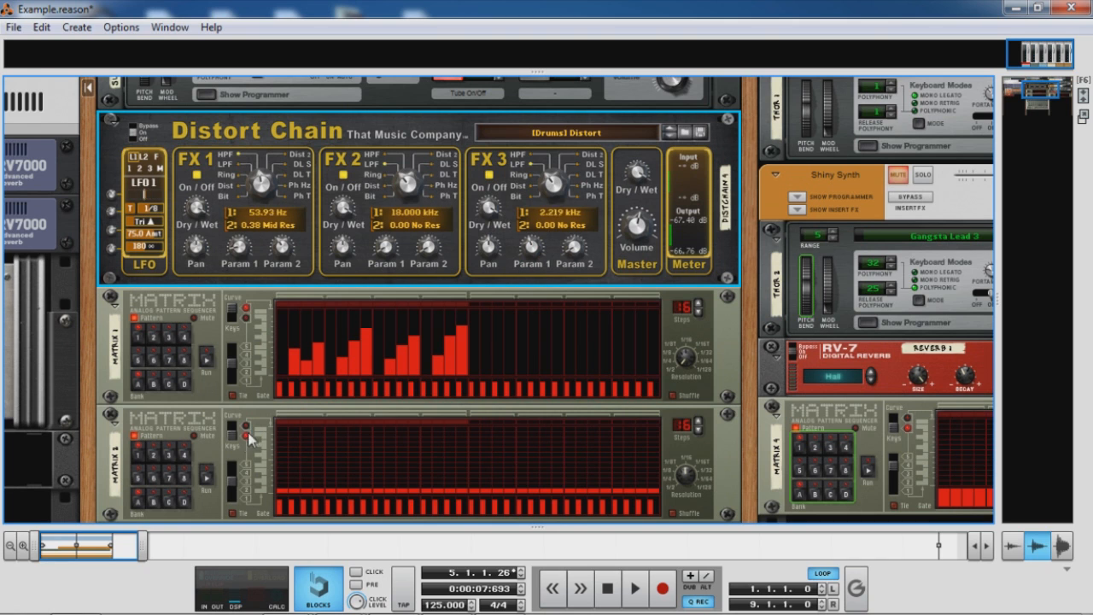
Draw full-height curve values on the second Matrix's first two steps, set its resolution to 1/8, and play from the start
{"action": "left_click", "coordinate": [249, 438]}
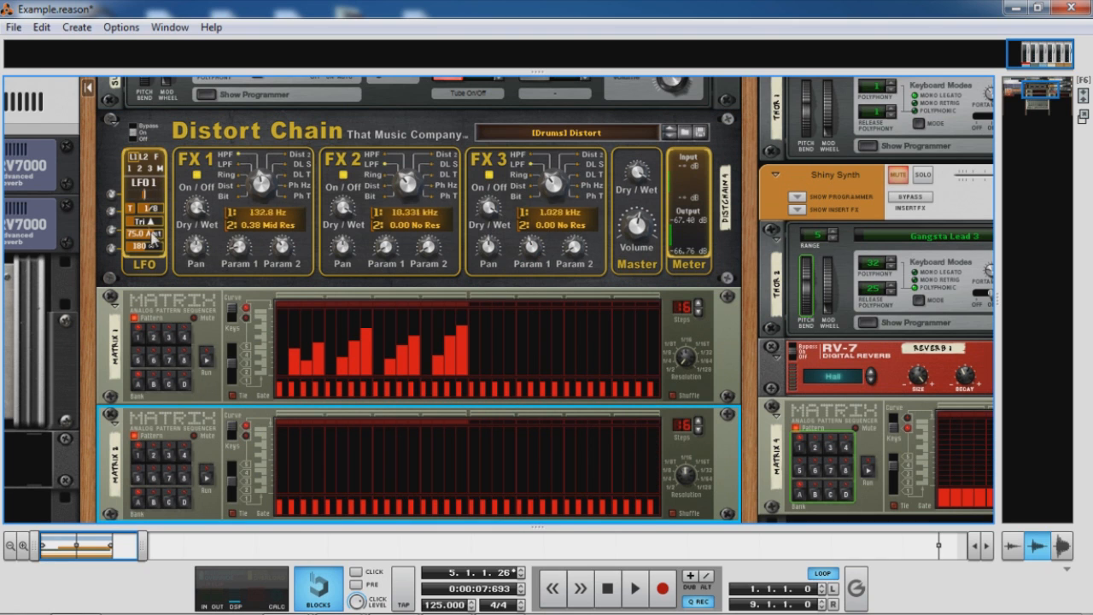
{"action": "left_click_drag", "start_coordinate": [280, 451], "coordinate": [291, 406]}
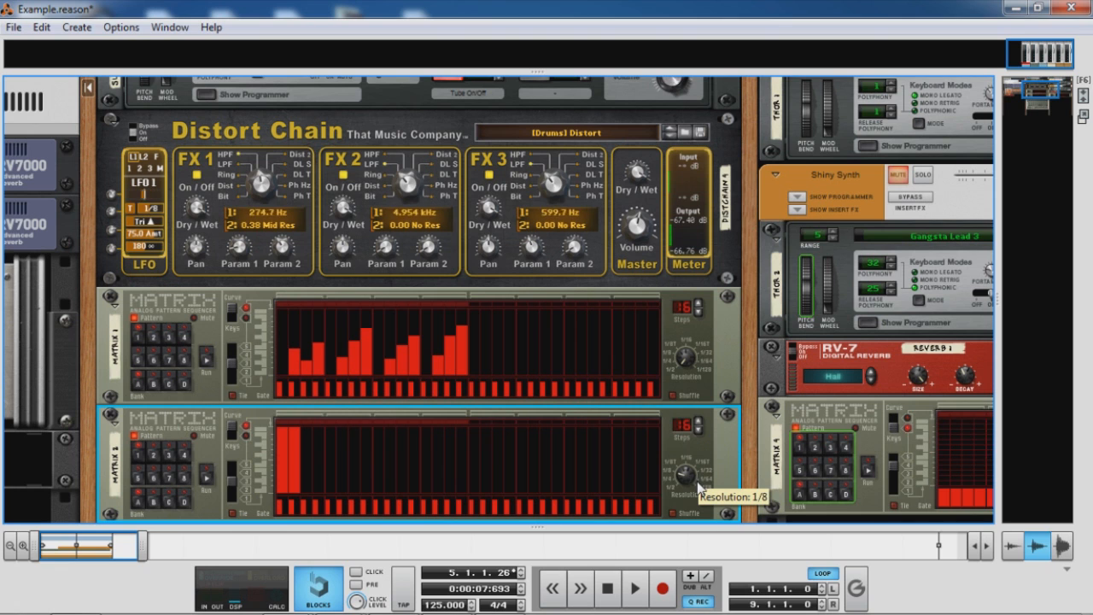
{"action": "left_click", "coordinate": [606, 589]}
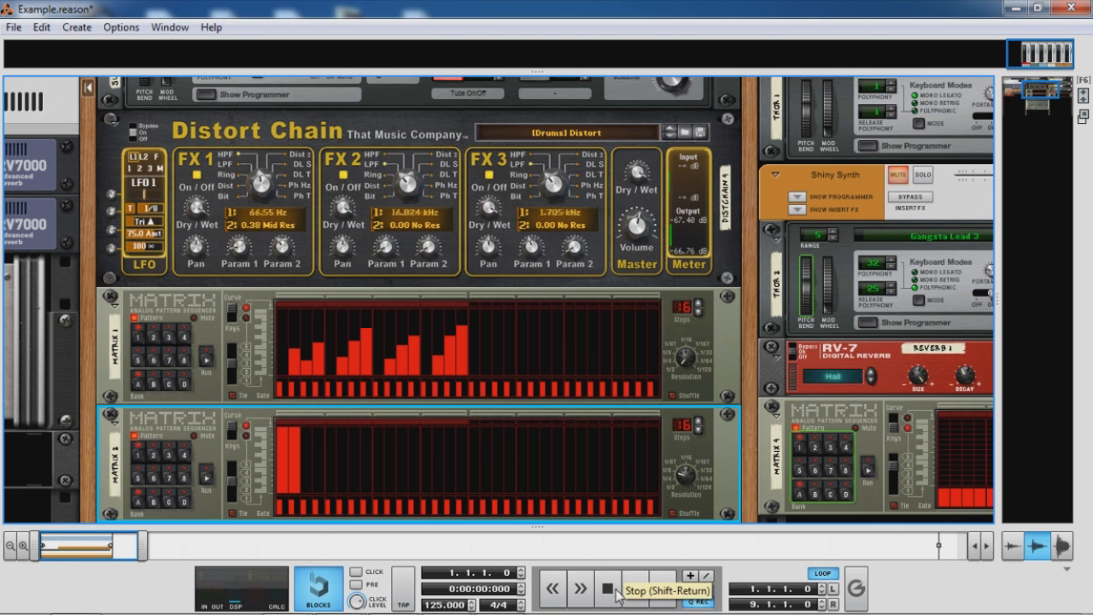
{"action": "left_click", "coordinate": [636, 588]}
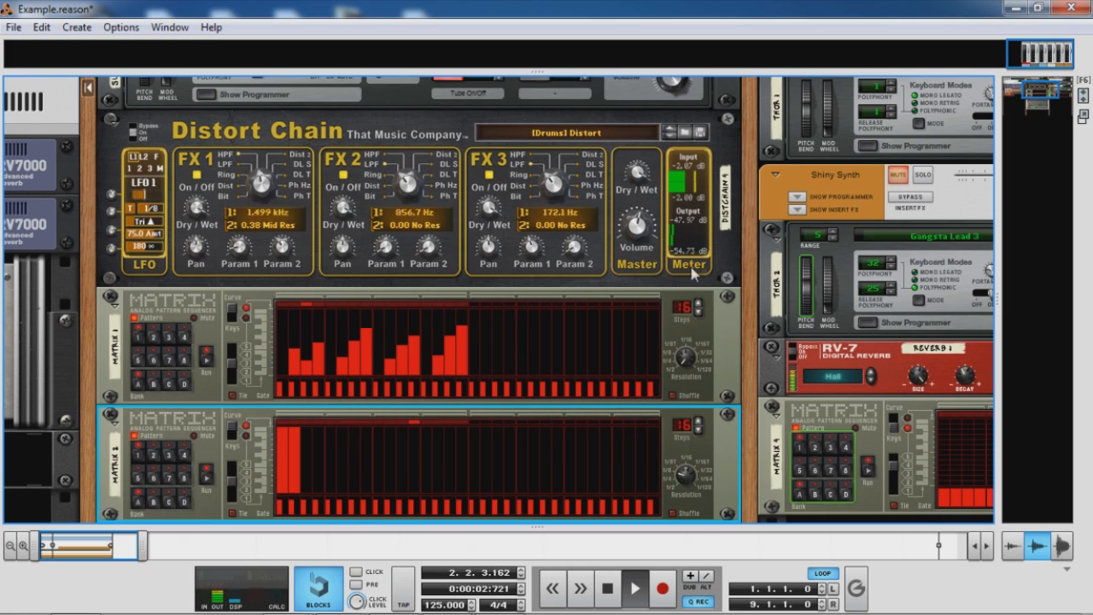
{"action": "left_click_drag", "start_coordinate": [750, 223], "coordinate": [739, 305]}
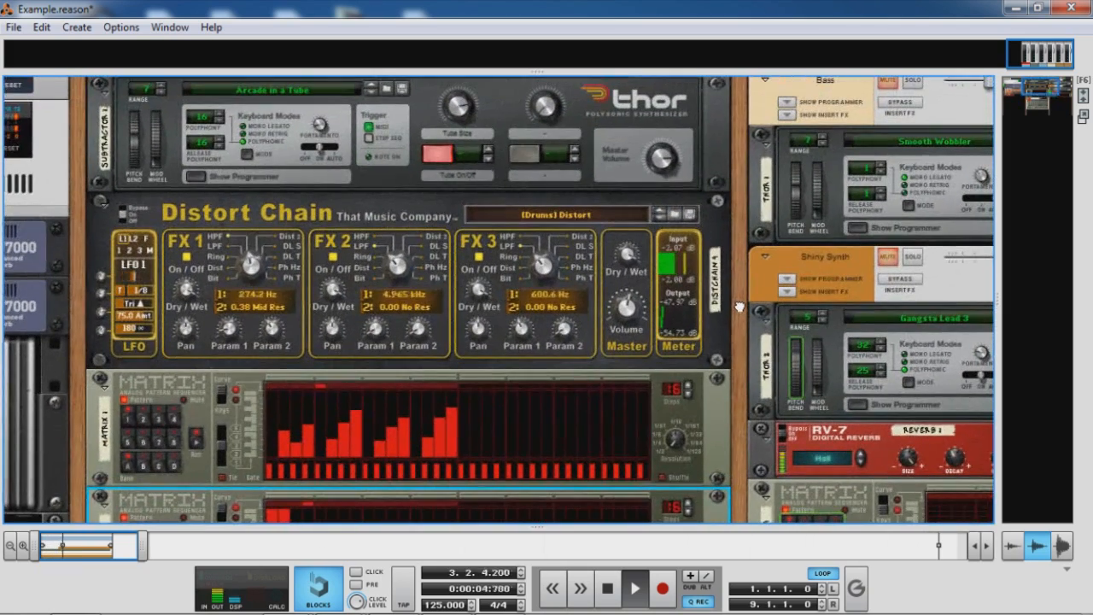
Turn off the Main Synth's solo and play all tracks from the start
{"action": "left_click_drag", "start_coordinate": [739, 275], "coordinate": [741, 300]}
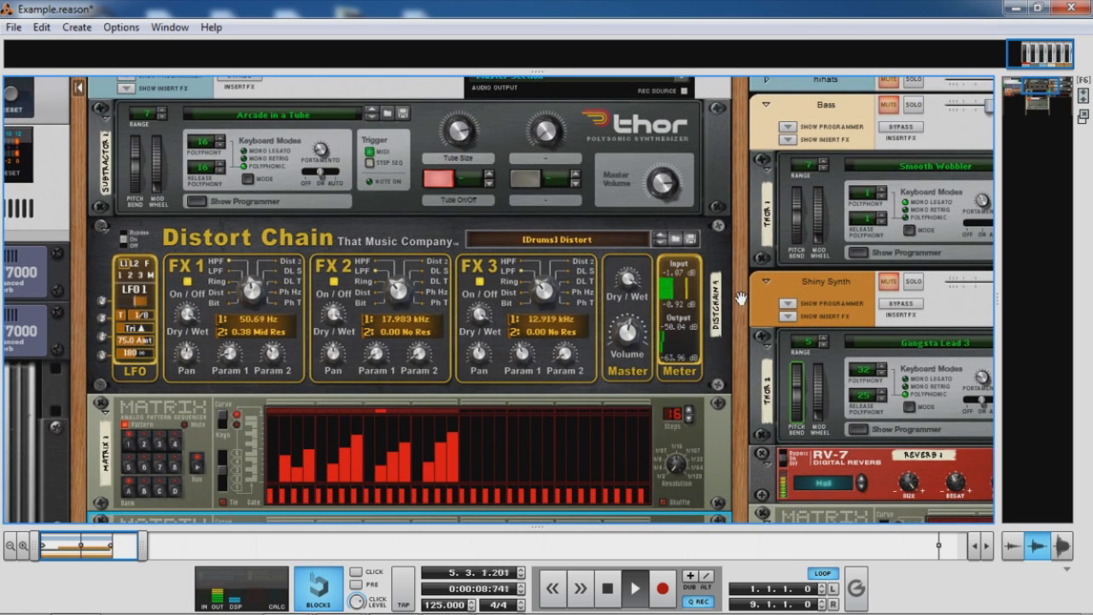
{"action": "scroll", "coordinate": [440, 242], "scroll_direction": "up", "scroll_amount": 1}
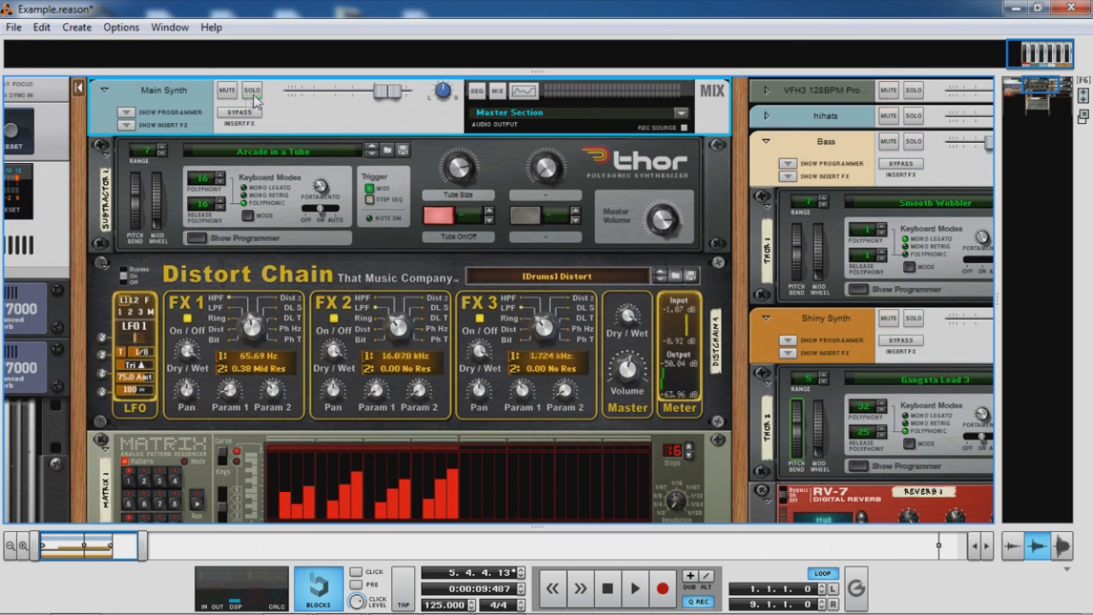
{"action": "left_click", "coordinate": [610, 591]}
{"action": "key", "text": "space"}
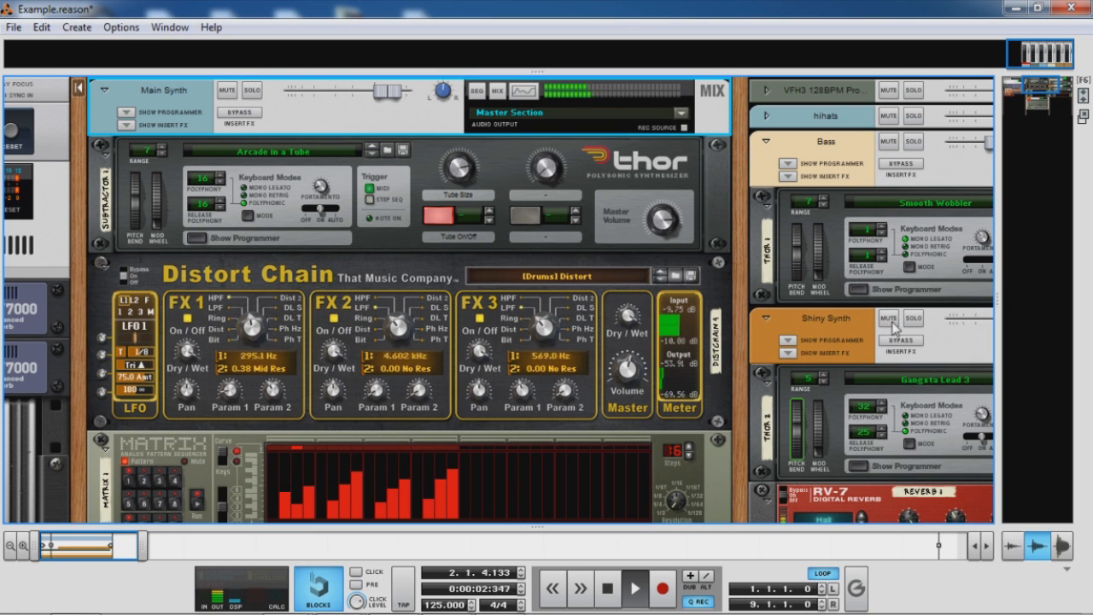
Solo the Shiny Synth during playback and adjust its channel level
{"action": "left_click_drag", "start_coordinate": [983, 322], "coordinate": [996, 327]}
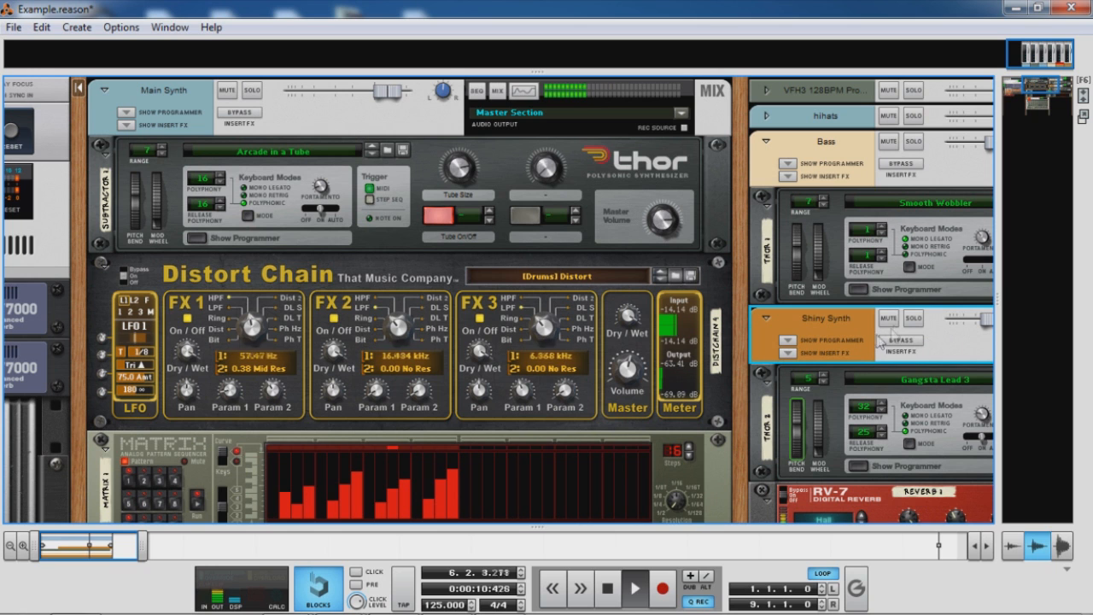
{"action": "key", "text": "space"}
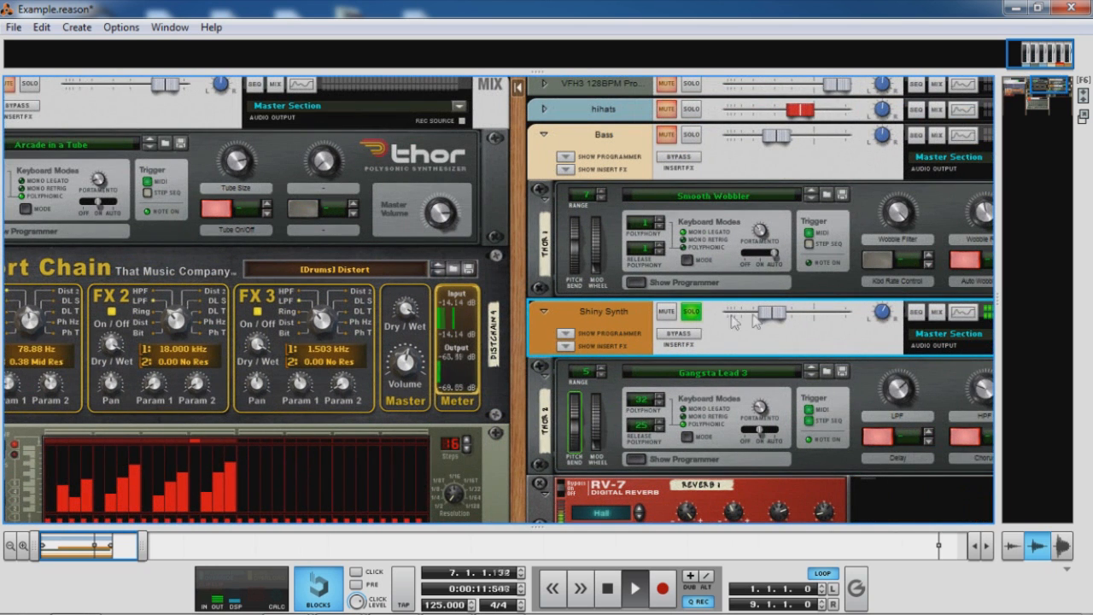
{"action": "left_click_drag", "start_coordinate": [781, 311], "coordinate": [787, 312]}
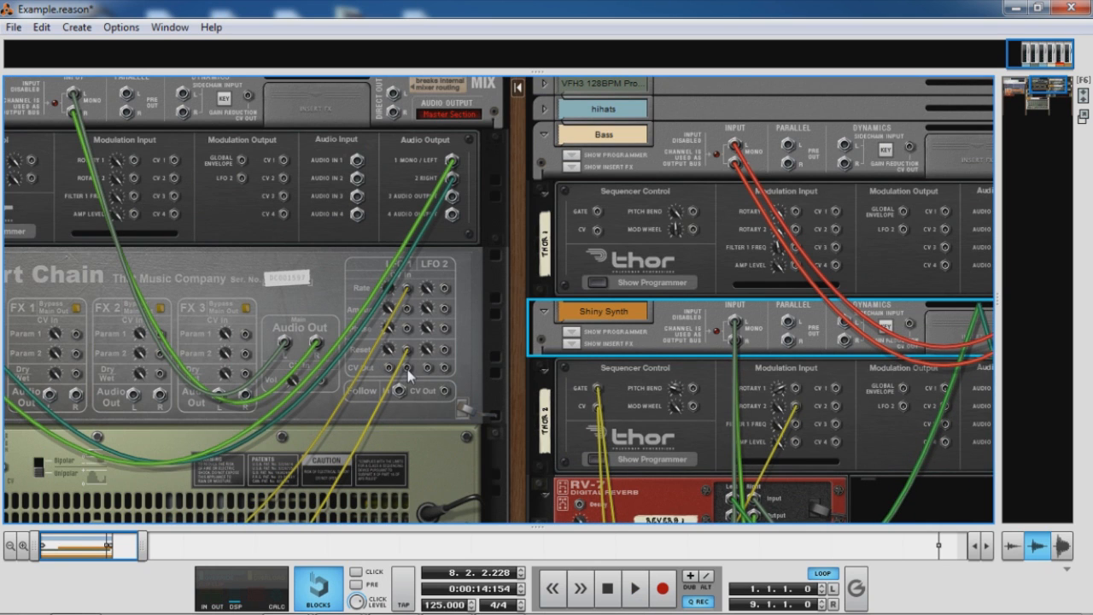
Connect the Distort Chain's LFO 1 CV output to the Shiny Synth Thor's Rotary 1 CV input and play from the start
{"action": "left_click_drag", "start_coordinate": [407, 369], "coordinate": [798, 390]}
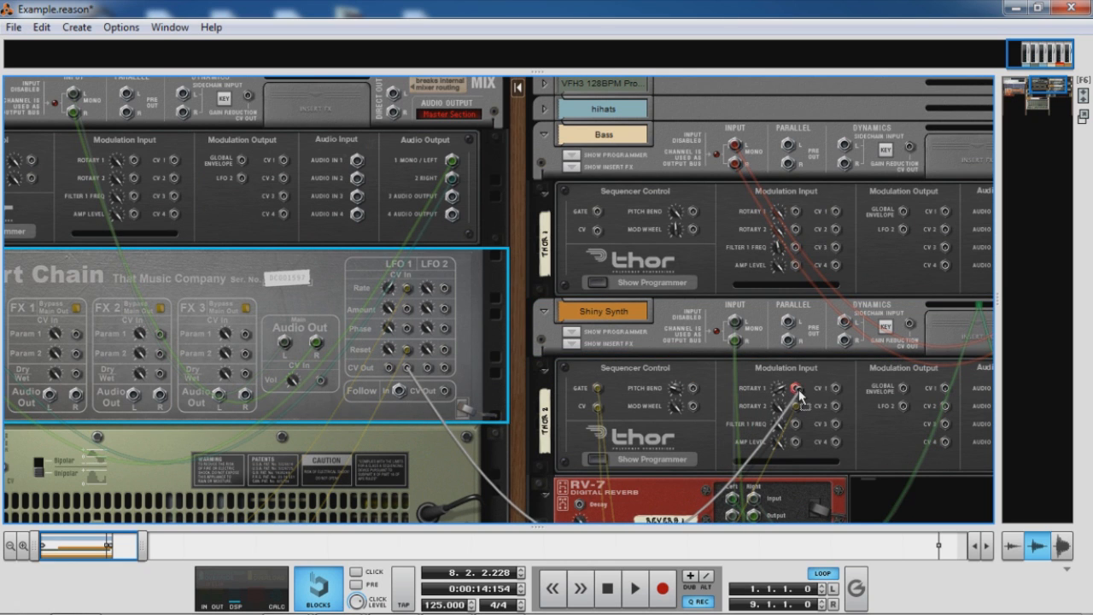
{"action": "key", "text": "Tab"}
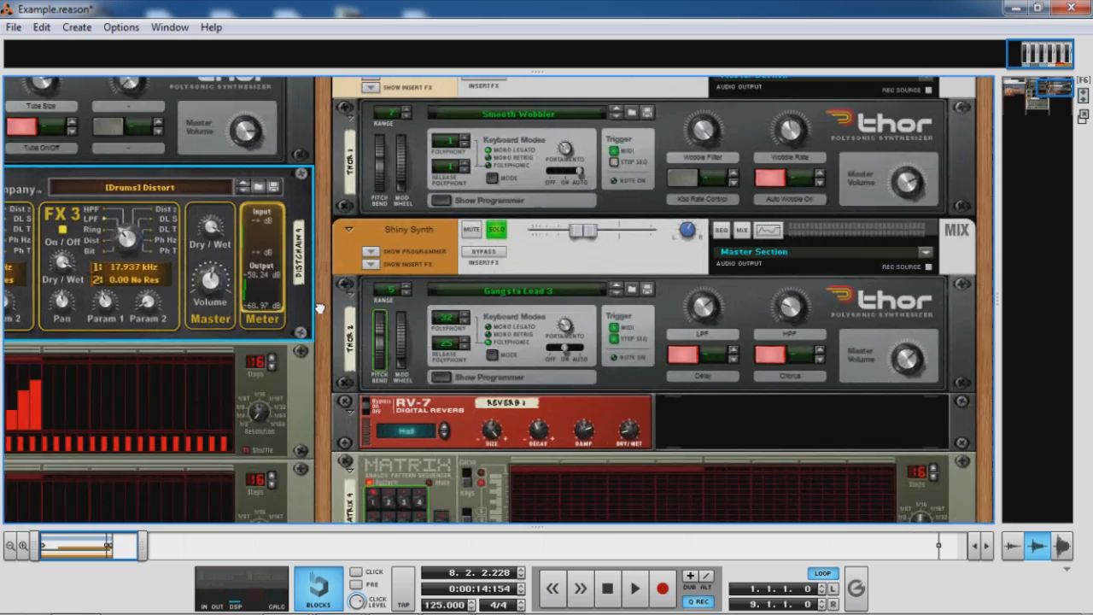
{"action": "left_click_drag", "start_coordinate": [319, 308], "coordinate": [454, 338]}
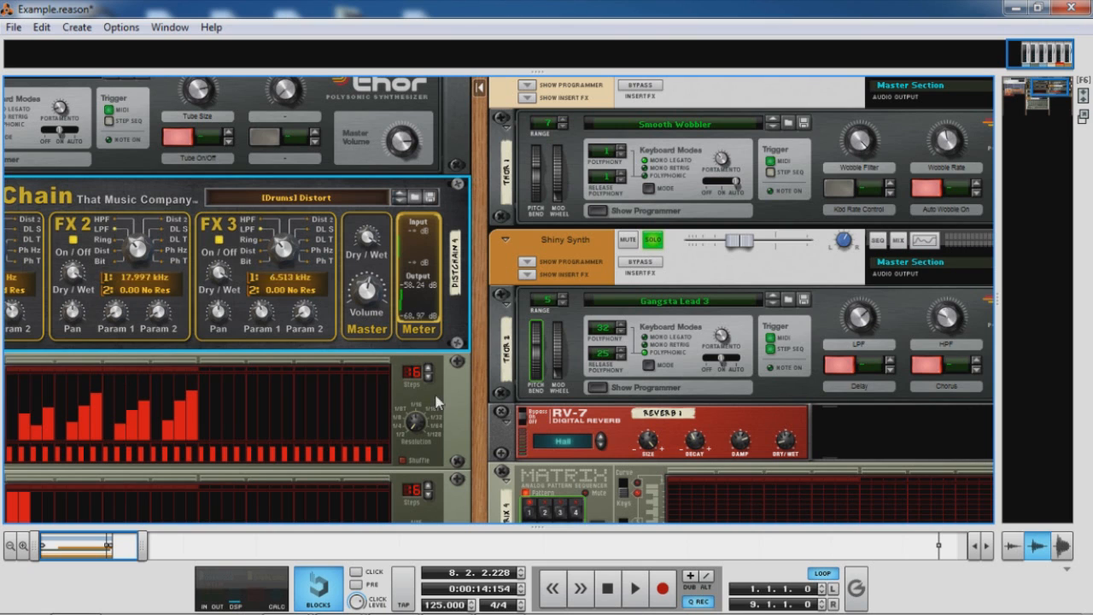
{"action": "left_click_drag", "start_coordinate": [479, 186], "coordinate": [442, 183]}
{"action": "left_click", "coordinate": [607, 588]}
{"action": "left_click", "coordinate": [635, 587]}
{"action": "left_click_drag", "start_coordinate": [435, 273], "coordinate": [713, 442]}
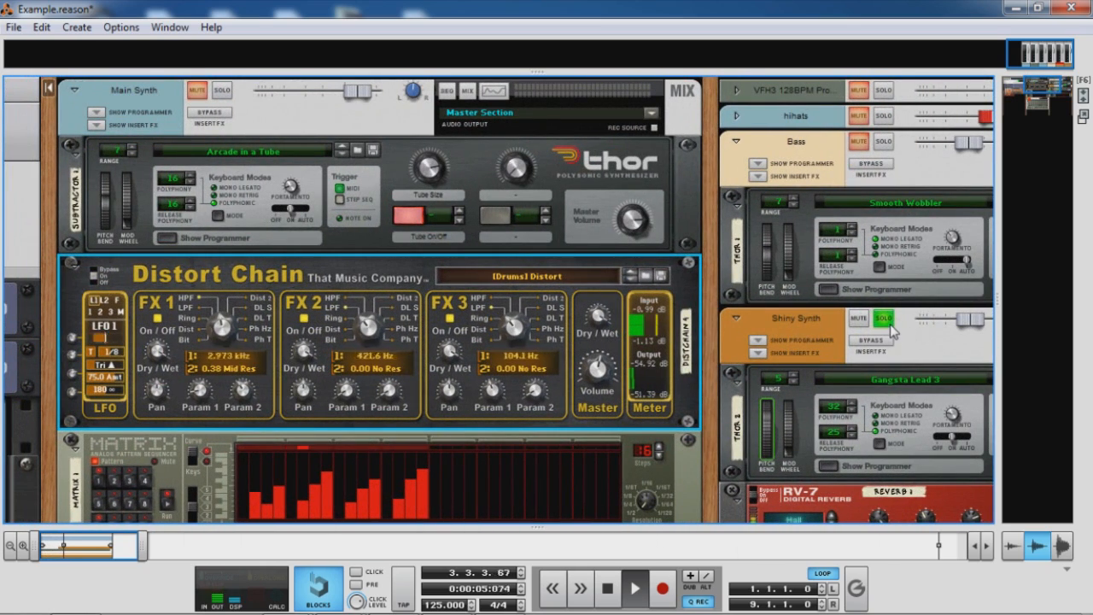
Set the Shiny Synth's level to -13.04 dB and replay the full mix from the start with its solo off
{"action": "left_click", "coordinate": [971, 328]}
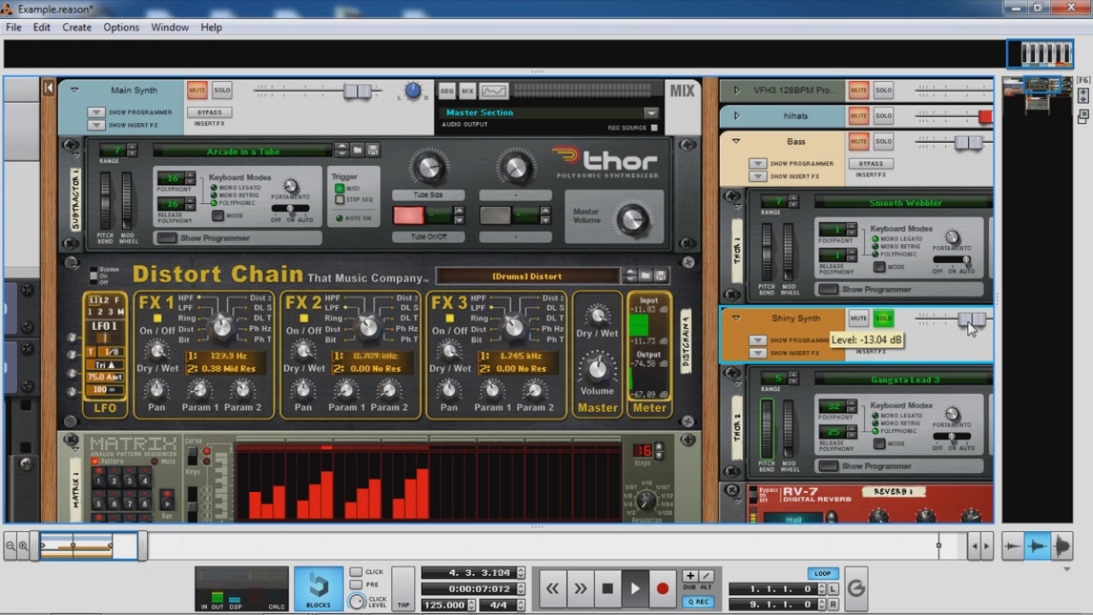
{"action": "key", "text": "space"}
{"action": "left_click", "coordinate": [882, 320]}
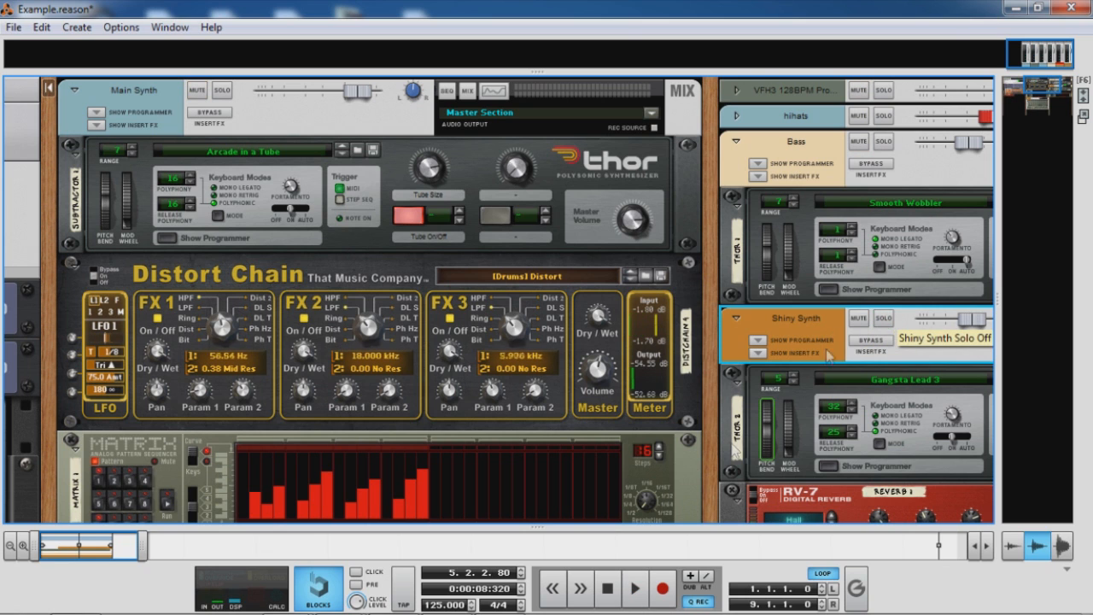
{"action": "left_click", "coordinate": [609, 589]}
{"action": "left_click", "coordinate": [635, 588]}
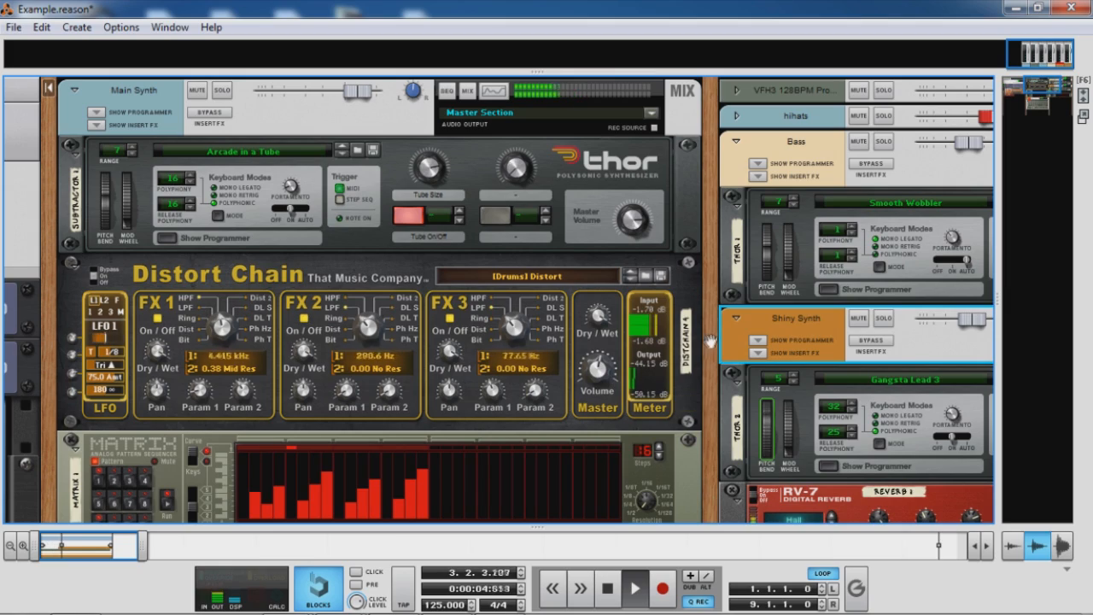
Connect the Distort Chain's other LFO 1 CV output to the Mod Wheel CV input of the Bass Thor
{"action": "left_click_drag", "start_coordinate": [716, 341], "coordinate": [586, 340]}
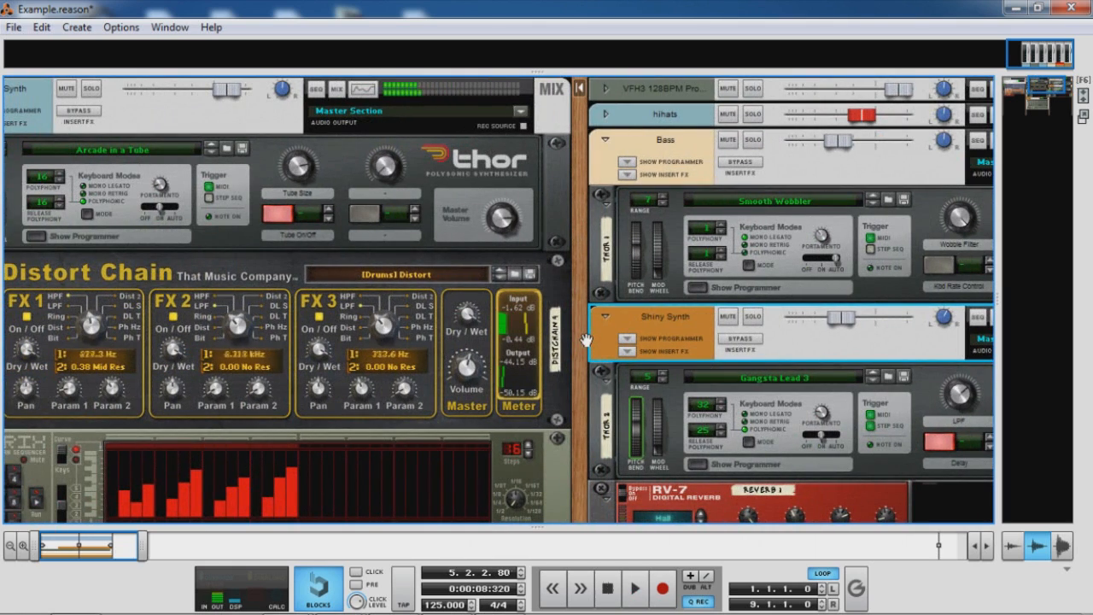
{"action": "key", "text": "Tab"}
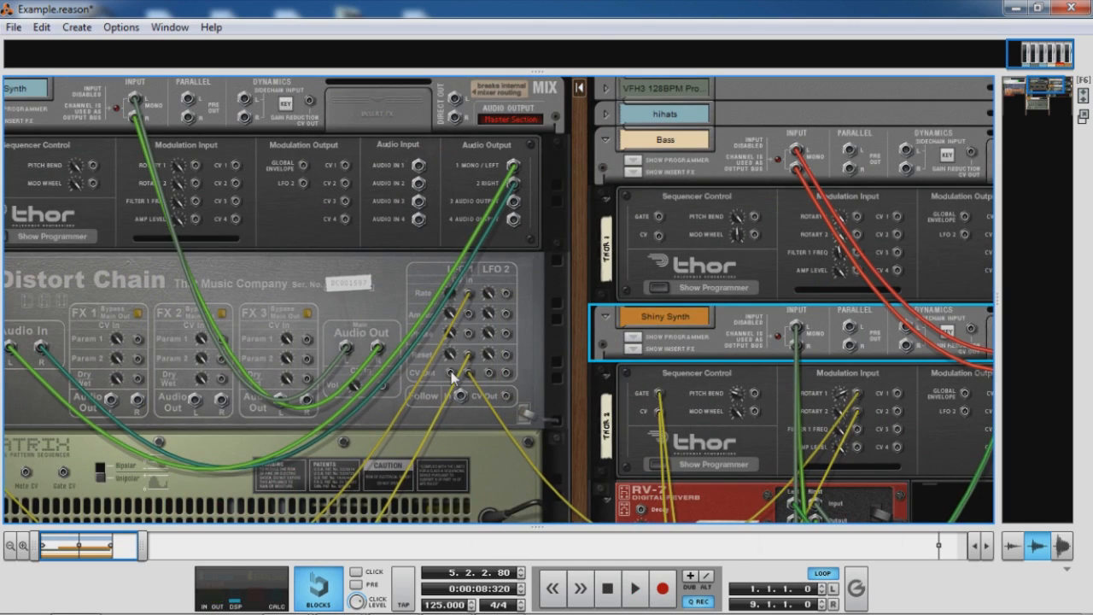
{"action": "left_click_drag", "start_coordinate": [449, 374], "coordinate": [760, 239]}
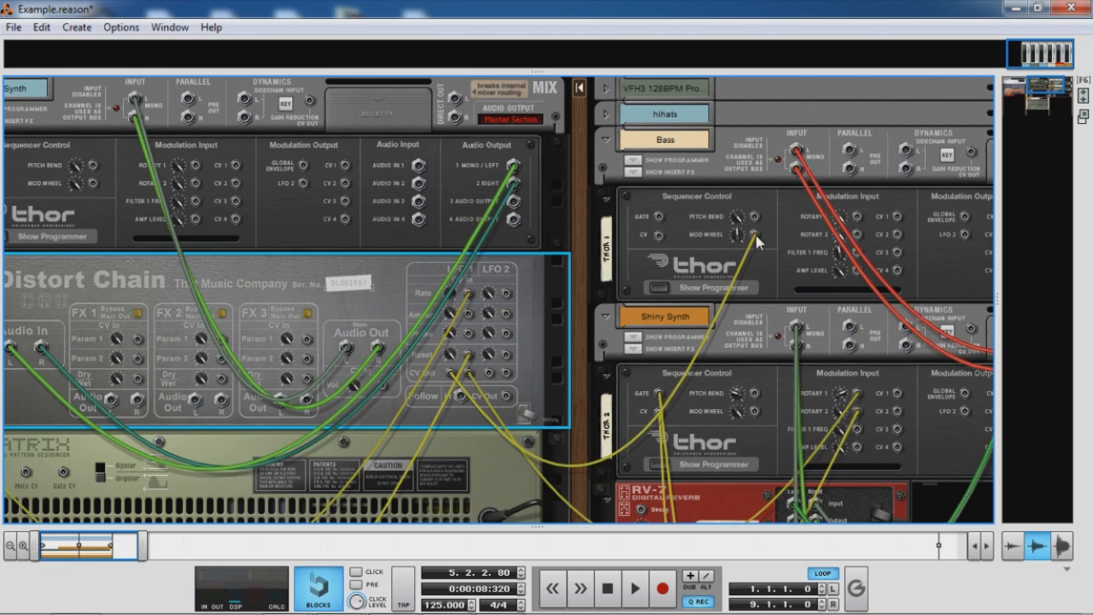
{"action": "key", "text": "Tab"}
Resume playback and set the Bass Thor's Mod Wheel to 34
{"action": "left_click_drag", "start_coordinate": [579, 196], "coordinate": [353, 204]}
{"action": "key", "text": "space"}
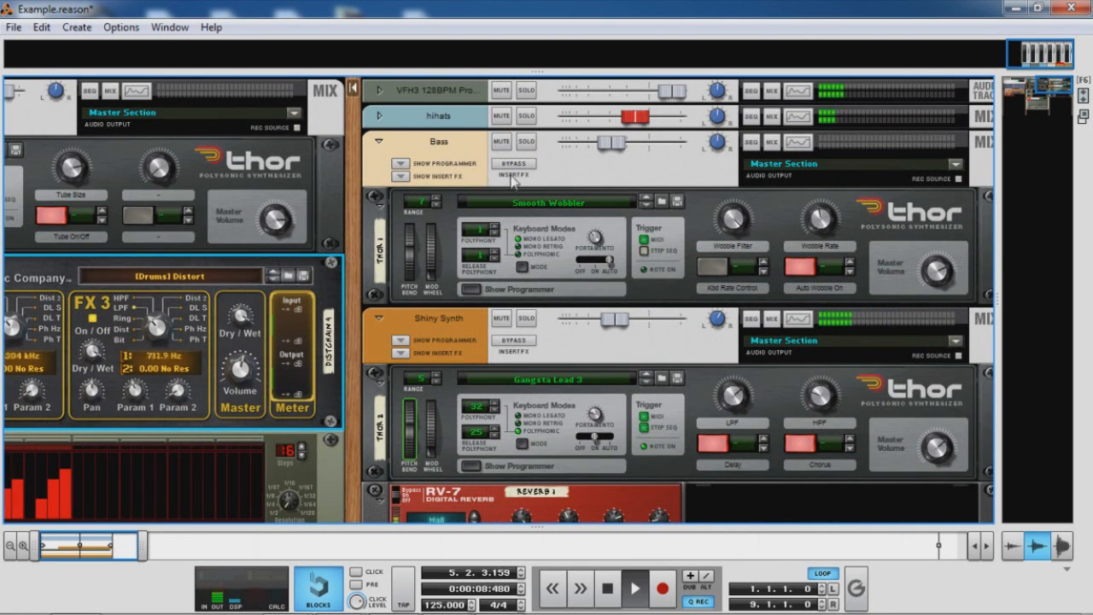
{"action": "left_click", "coordinate": [431, 261]}
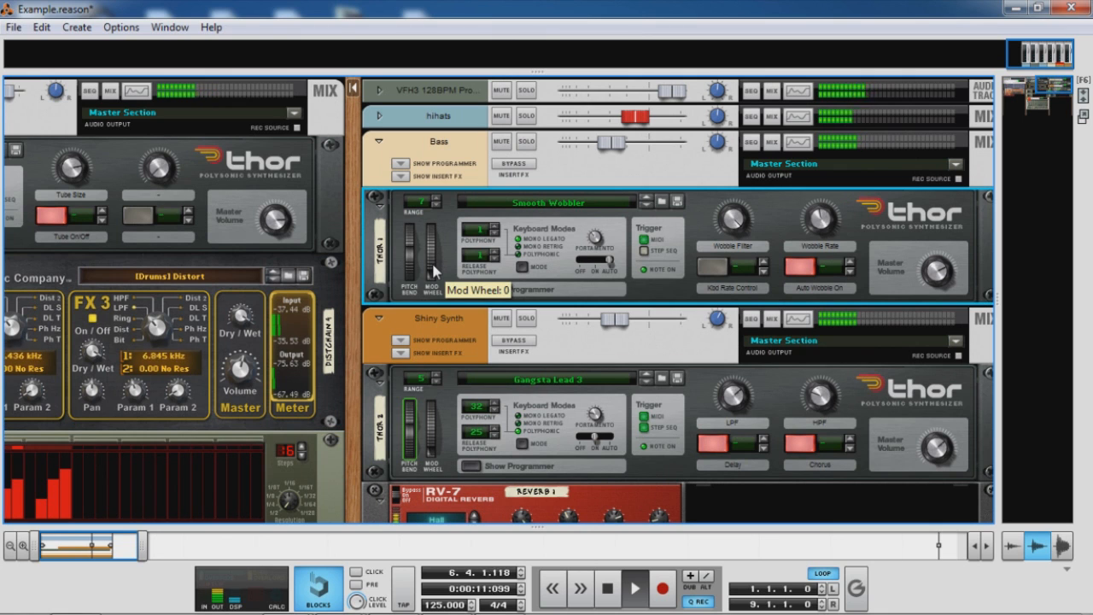
{"action": "left_click_drag", "start_coordinate": [433, 263], "coordinate": [433, 255]}
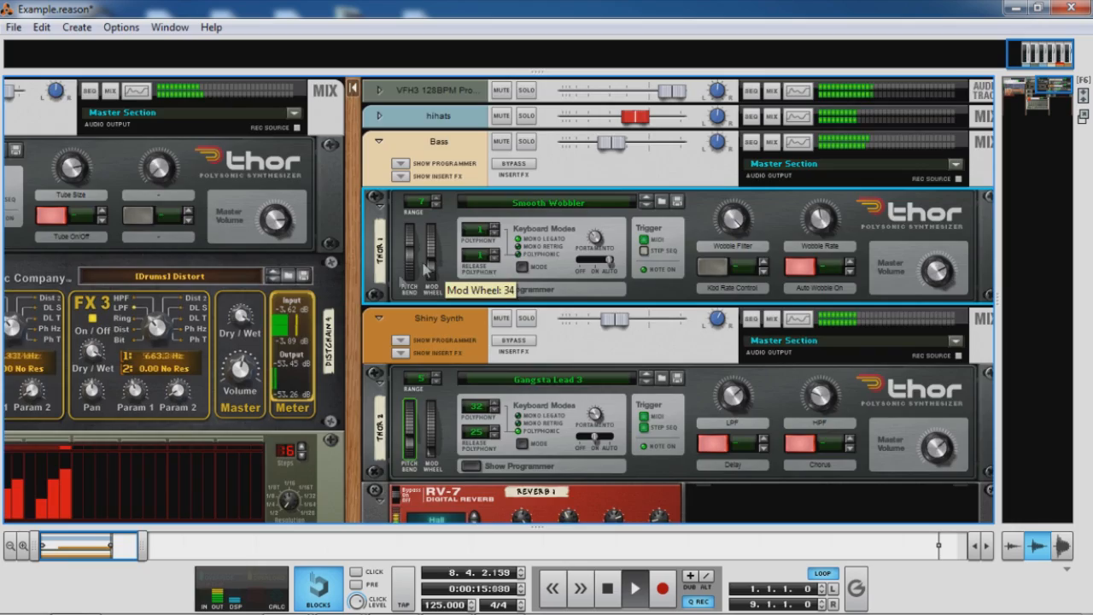
Briefly solo the Drums channel and audition the Redrum's first drum sound
{"action": "left_click_drag", "start_coordinate": [357, 295], "coordinate": [807, 237]}
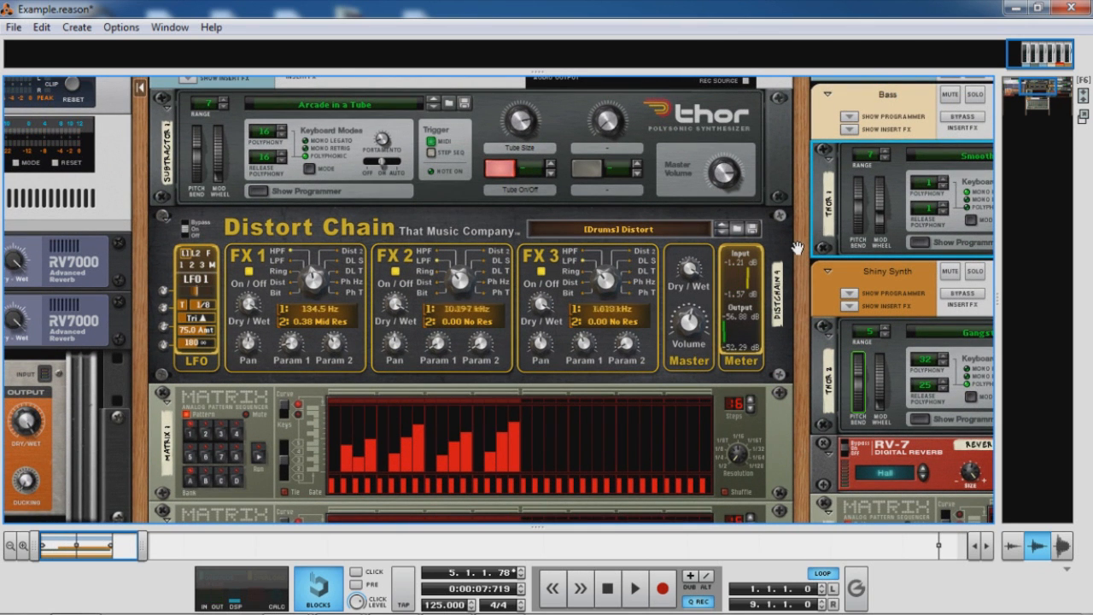
{"action": "scroll", "coordinate": [804, 276], "scroll_direction": "down", "scroll_amount": 5}
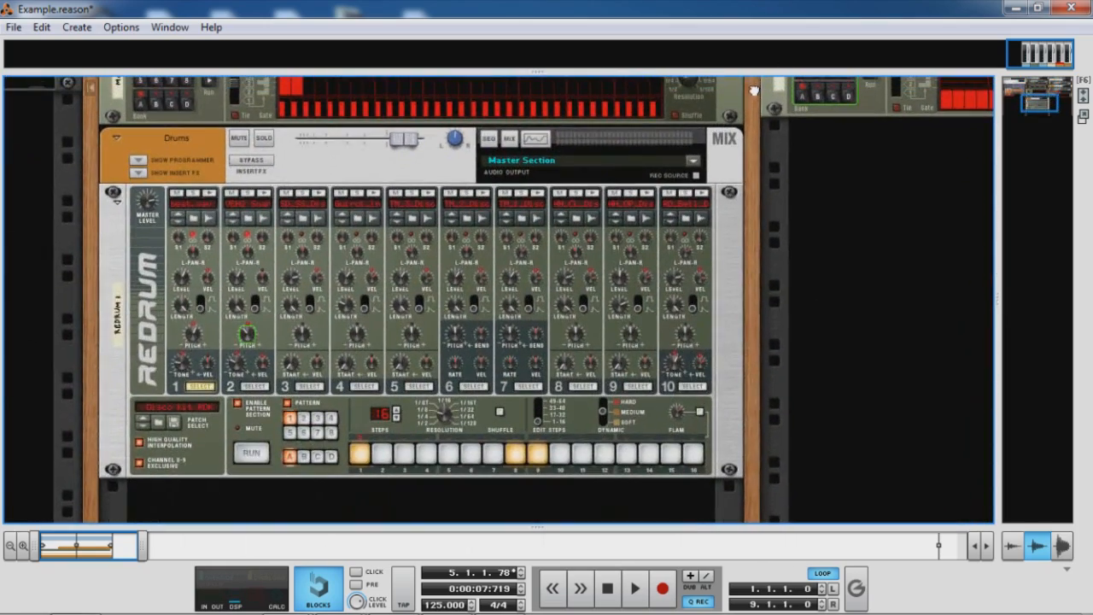
{"action": "left_click", "coordinate": [267, 142]}
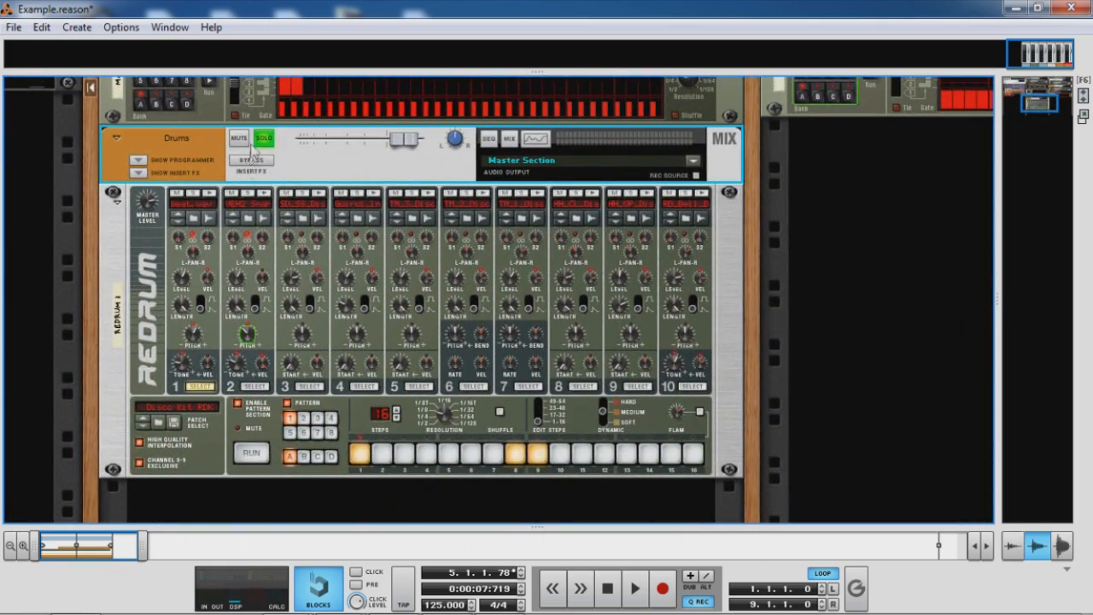
{"action": "left_click", "coordinate": [211, 194]}
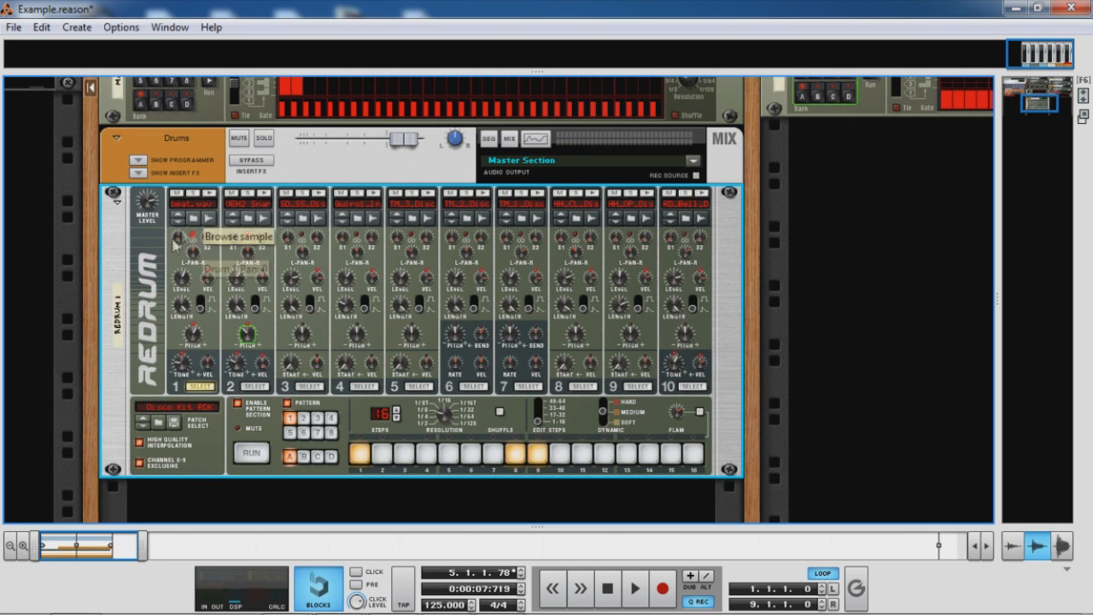
Check the Distort Chain's Follow settings and return its modulation display to LFO 1
{"action": "scroll", "coordinate": [156, 310], "scroll_direction": "up", "scroll_amount": 10}
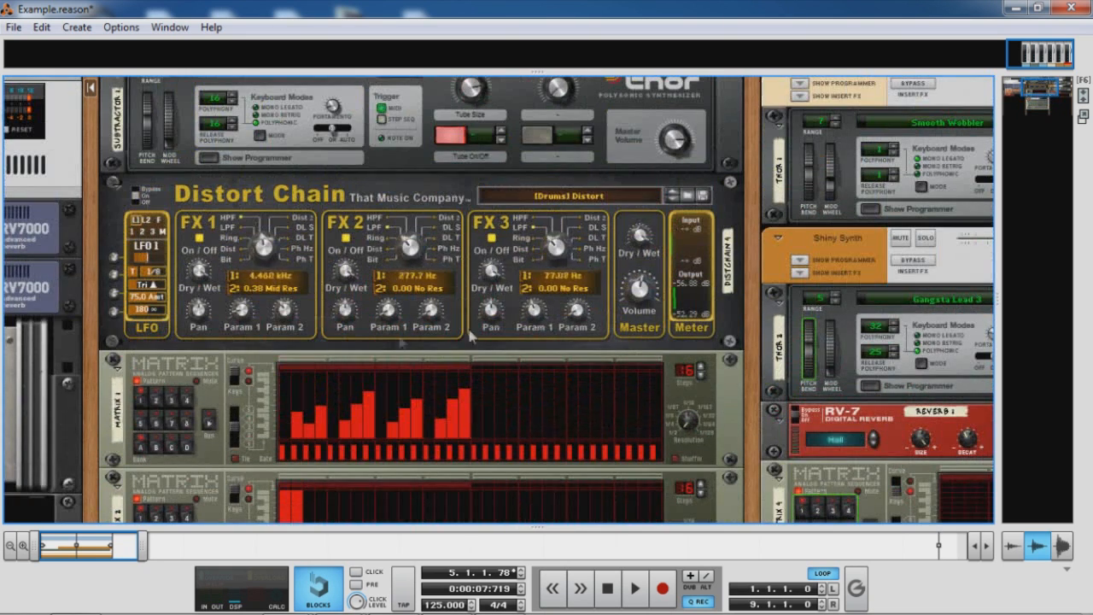
{"action": "left_click", "coordinate": [158, 220]}
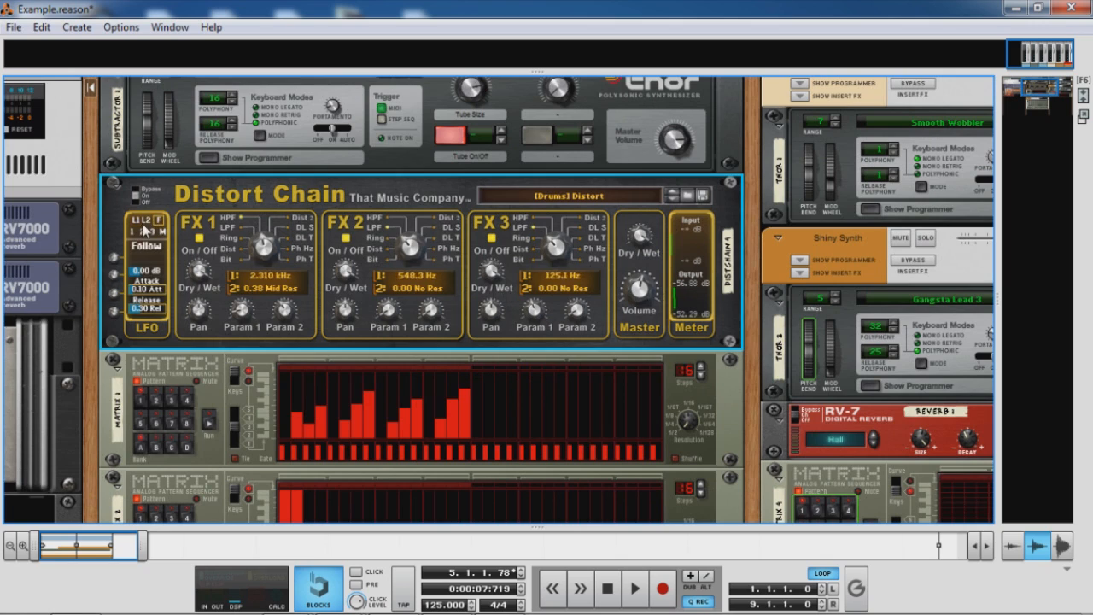
{"action": "left_click", "coordinate": [137, 220]}
Connect a Redrum channel 1 output to the Distort Chain's Follow input on the rear of the rack
{"action": "scroll", "coordinate": [305, 315], "scroll_direction": "down", "scroll_amount": 9}
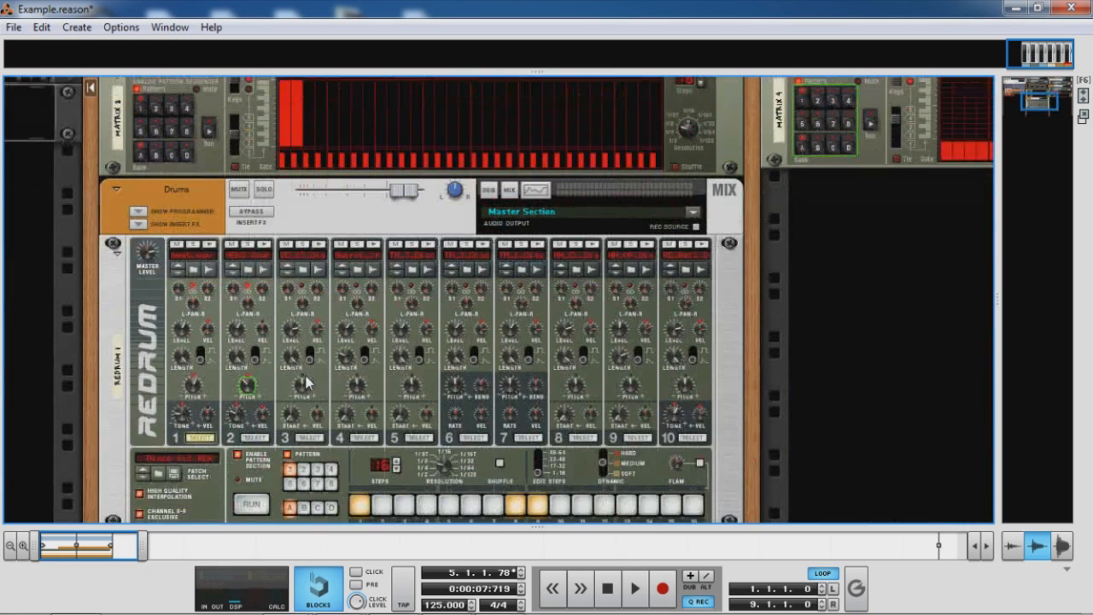
{"action": "key", "text": "Tab"}
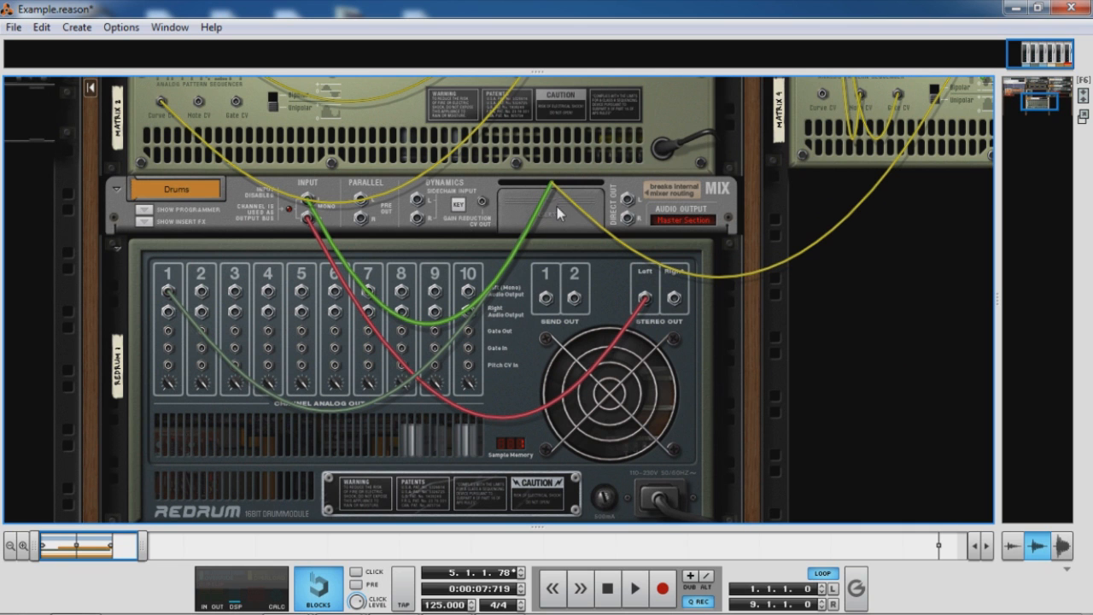
{"action": "left_click_drag", "start_coordinate": [169, 322], "coordinate": [632, 215]}
{"action": "scroll", "coordinate": [583, 256], "scroll_direction": "up", "scroll_amount": 2}
{"action": "key", "text": "Tab"}
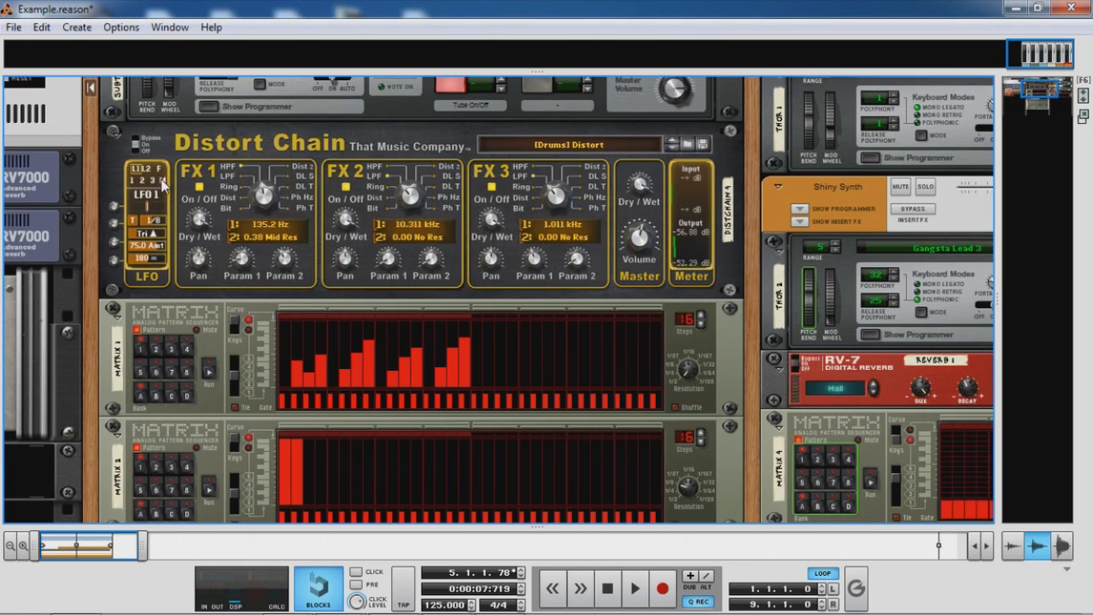
Play from the start and set the Distort Chain's Follow level to 7.55 dB and its release to 0.50
{"action": "left_click", "coordinate": [161, 171]}
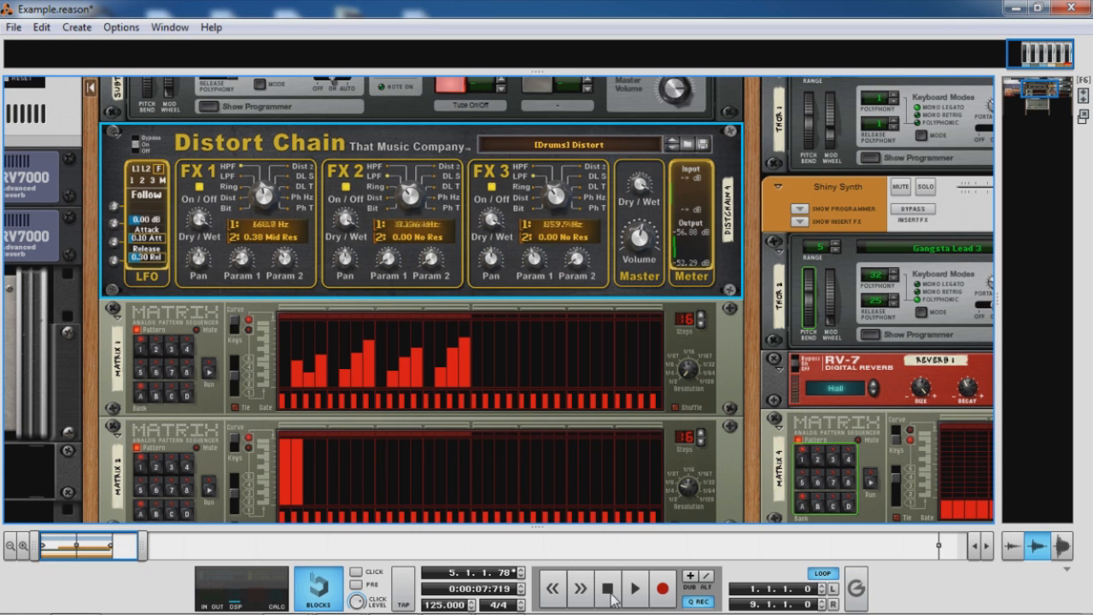
{"action": "left_click", "coordinate": [608, 590]}
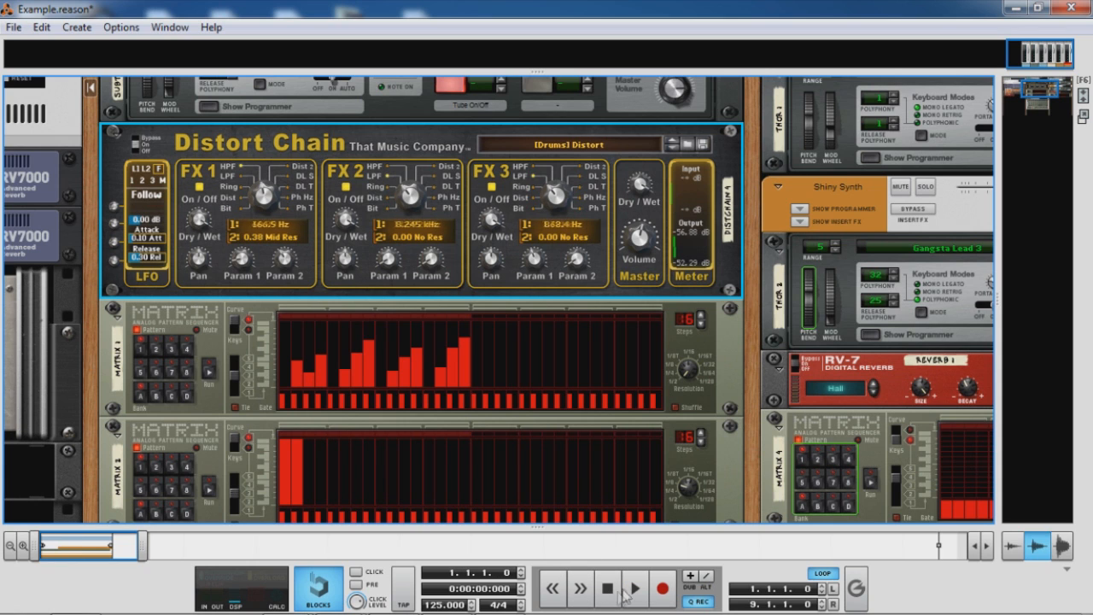
{"action": "left_click", "coordinate": [635, 589]}
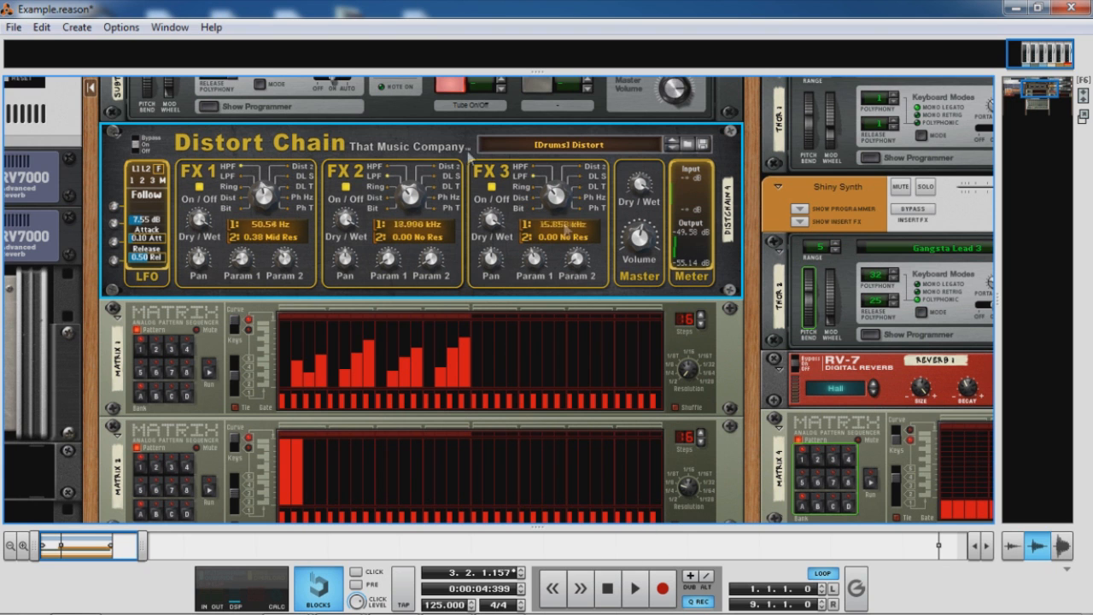
Switch the Distort Chain's modulation display to its Master settings
{"action": "scroll", "coordinate": [468, 153], "scroll_direction": "up", "scroll_amount": 2}
{"action": "scroll", "coordinate": [227, 335], "scroll_direction": "down", "scroll_amount": 2}
{"action": "left_click", "coordinate": [162, 179]}
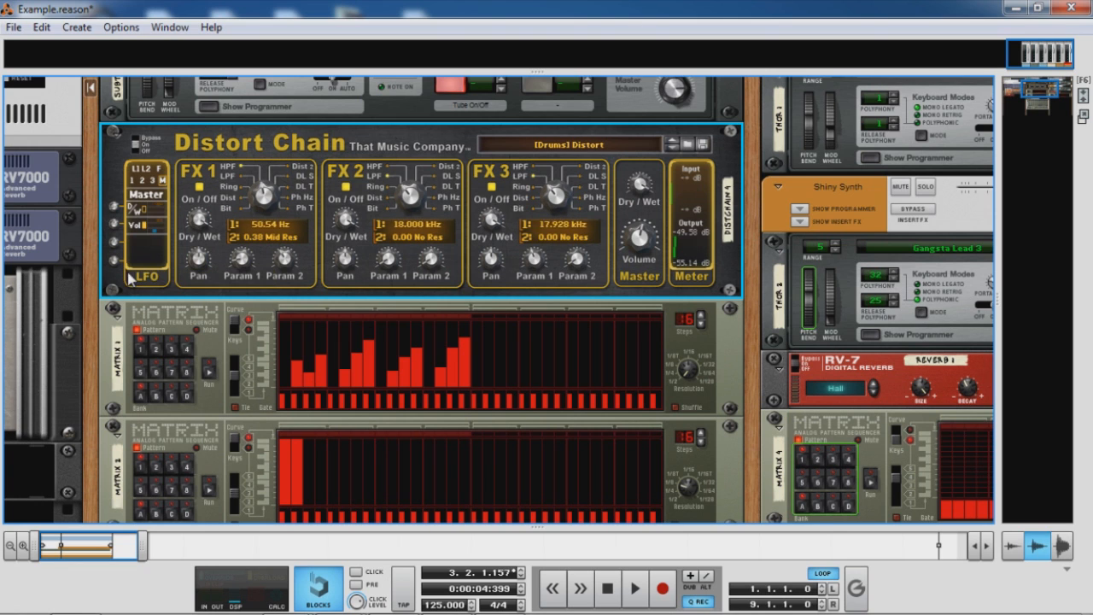
{"action": "left_click", "coordinate": [159, 169]}
{"action": "left_click", "coordinate": [161, 181]}
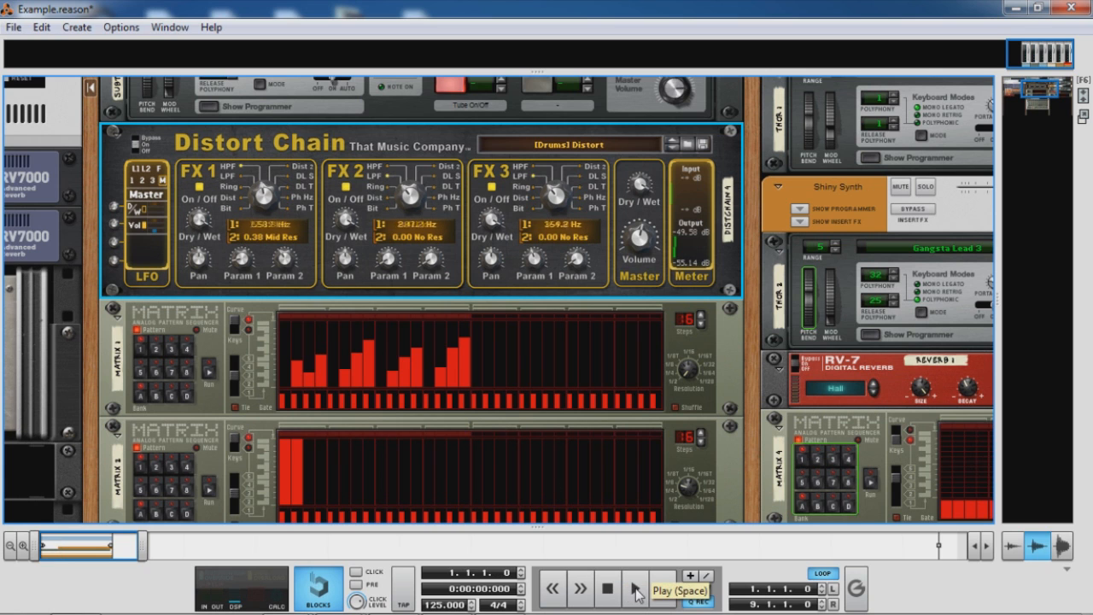
Play the song from the start, check the Follow amount to volume, and return the Distort Chain's modulation display to Follow
{"action": "left_click", "coordinate": [634, 589]}
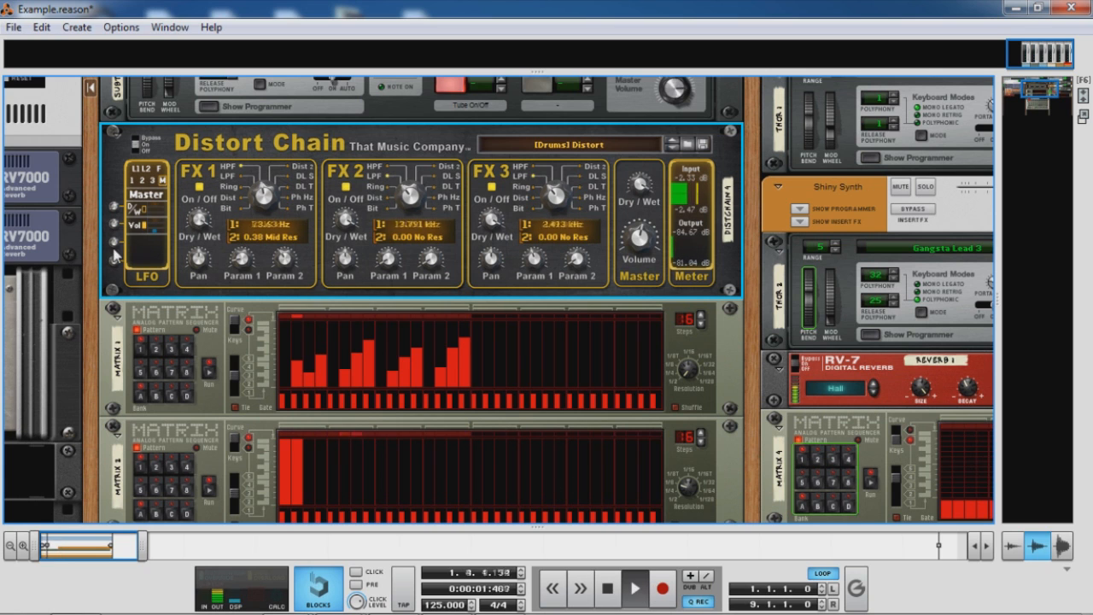
{"action": "mouse_move", "coordinate": [117, 261]}
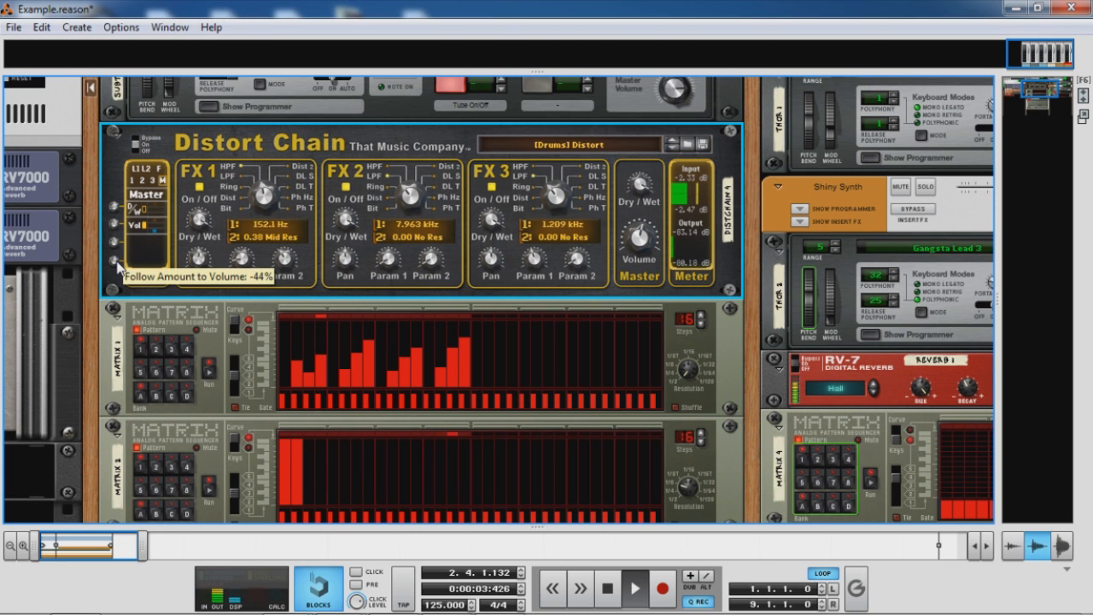
{"action": "left_click", "coordinate": [158, 169]}
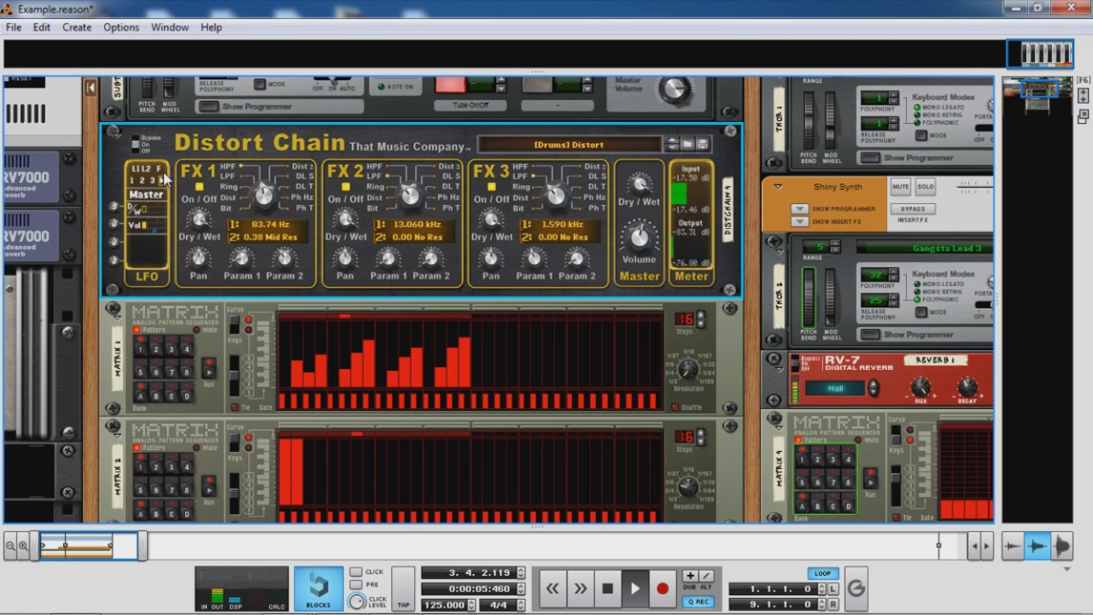
Connect the Distort Chain's Follow CV output to the Rotary 2 modulation input of the Shiny Synth's Thor on the rear of the rack
{"action": "scroll", "coordinate": [158, 323], "scroll_direction": "up", "scroll_amount": 2}
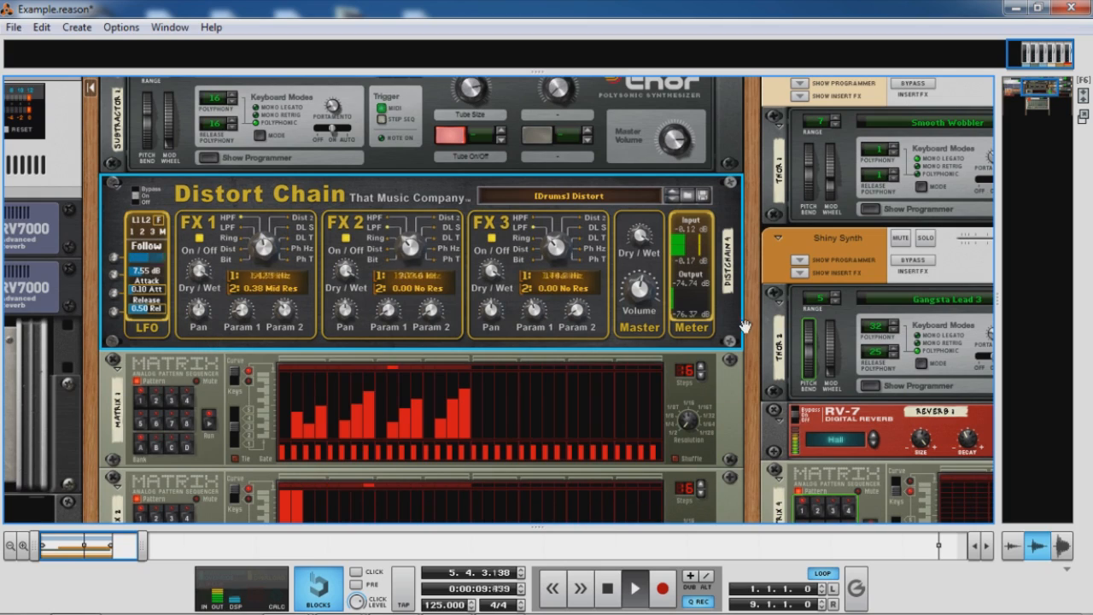
{"action": "left_click_drag", "start_coordinate": [749, 307], "coordinate": [447, 369]}
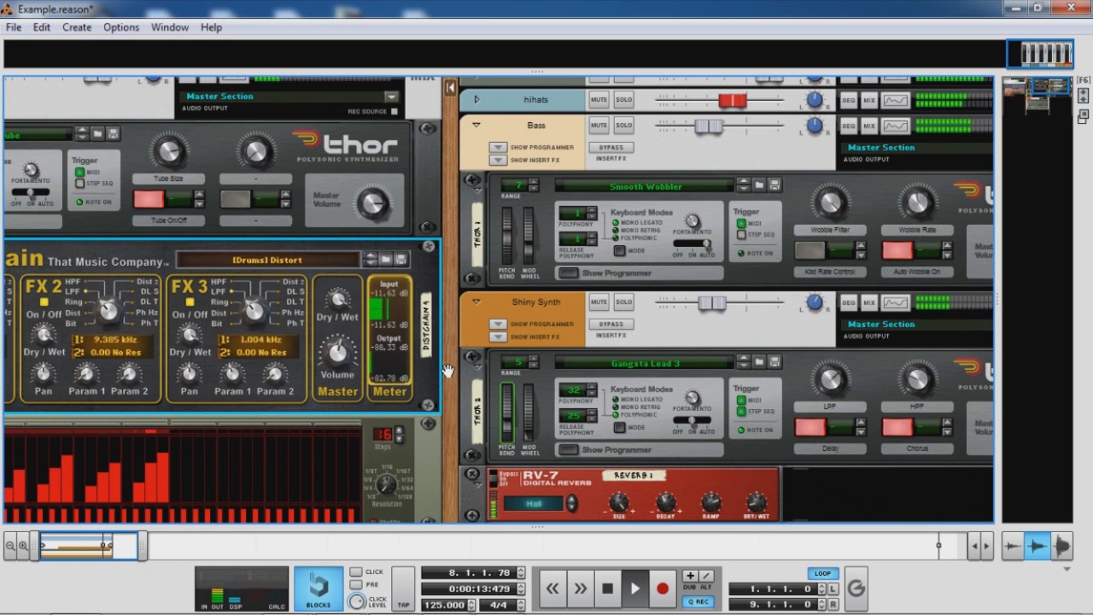
{"action": "key", "text": "space"}
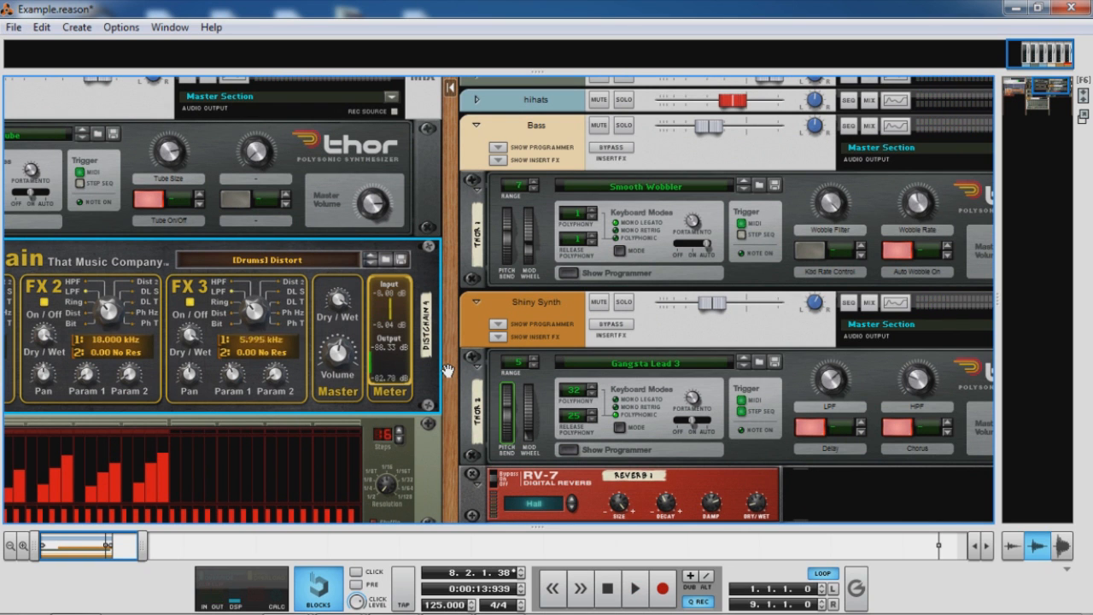
{"action": "key", "text": "Tab"}
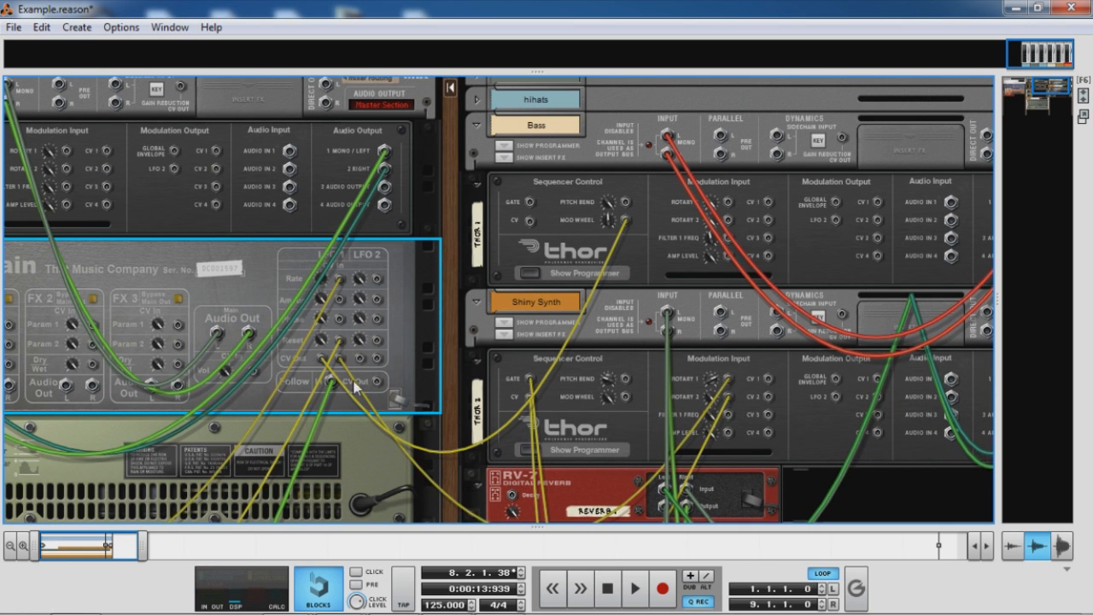
{"action": "left_click_drag", "start_coordinate": [389, 385], "coordinate": [728, 397]}
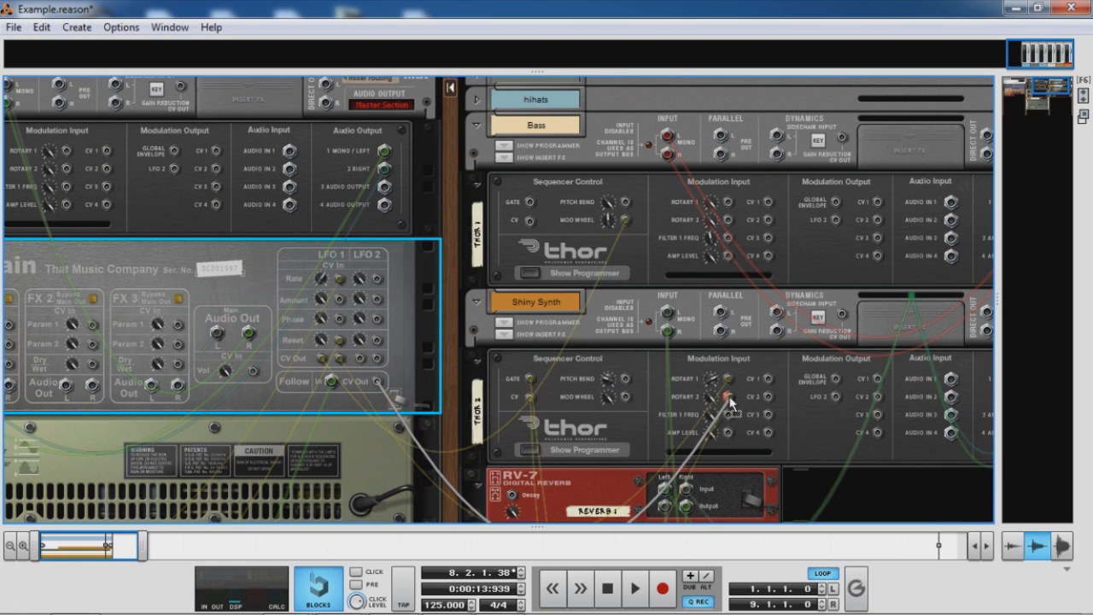
{"action": "left_click_drag", "start_coordinate": [730, 398], "coordinate": [729, 399]}
{"action": "key", "text": "Tab"}
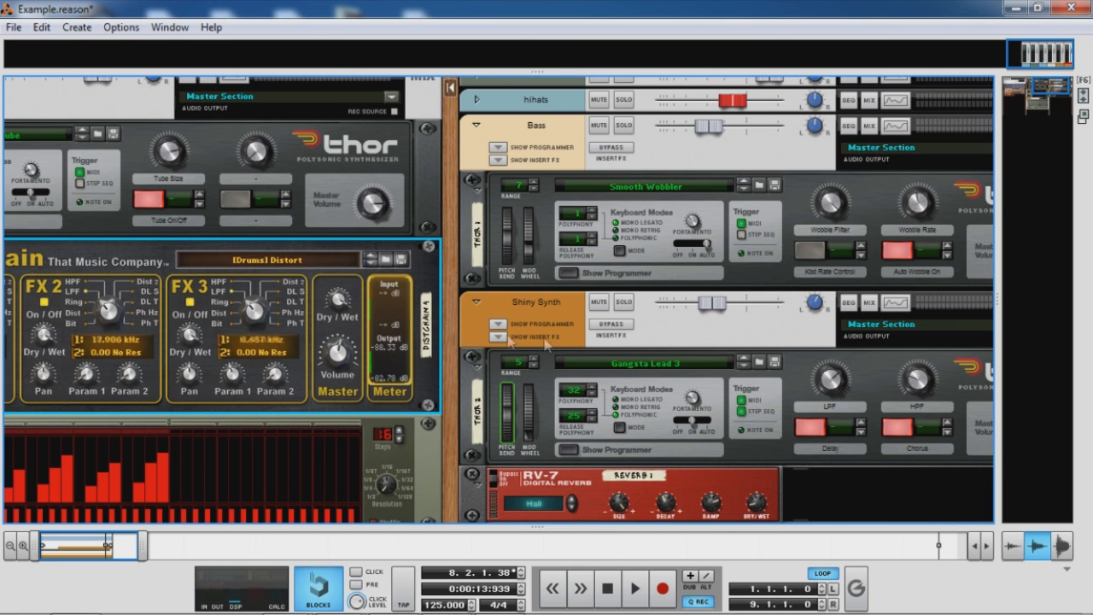
Resume playback, adjust the HPF rotary on the Shiny Synth's Thor, and slightly lower the Shiny Synth channel's level
{"action": "key", "text": "space"}
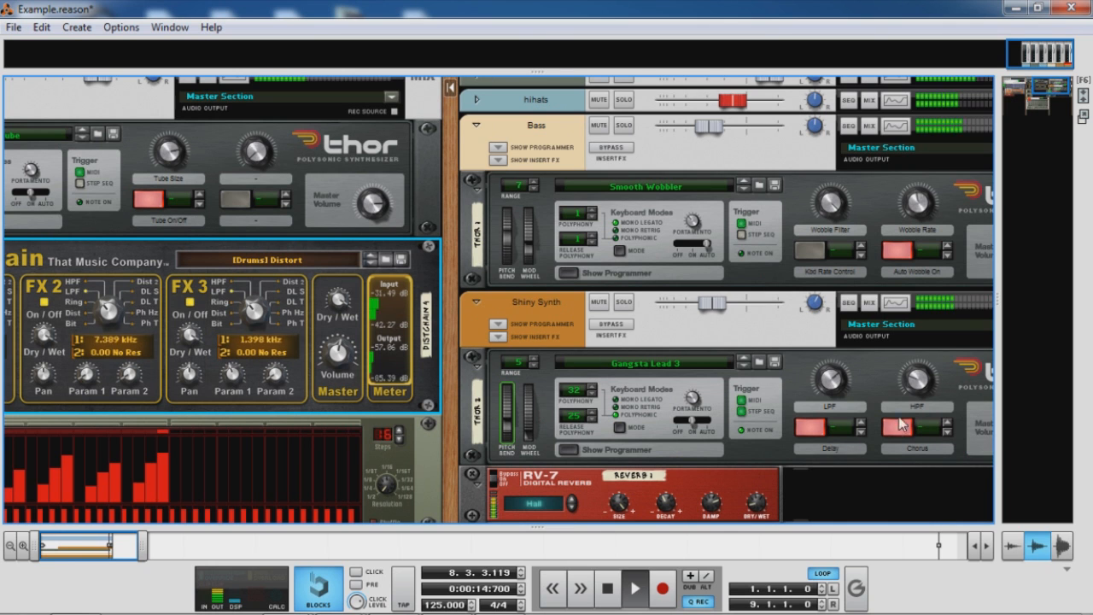
{"action": "left_click", "coordinate": [928, 392]}
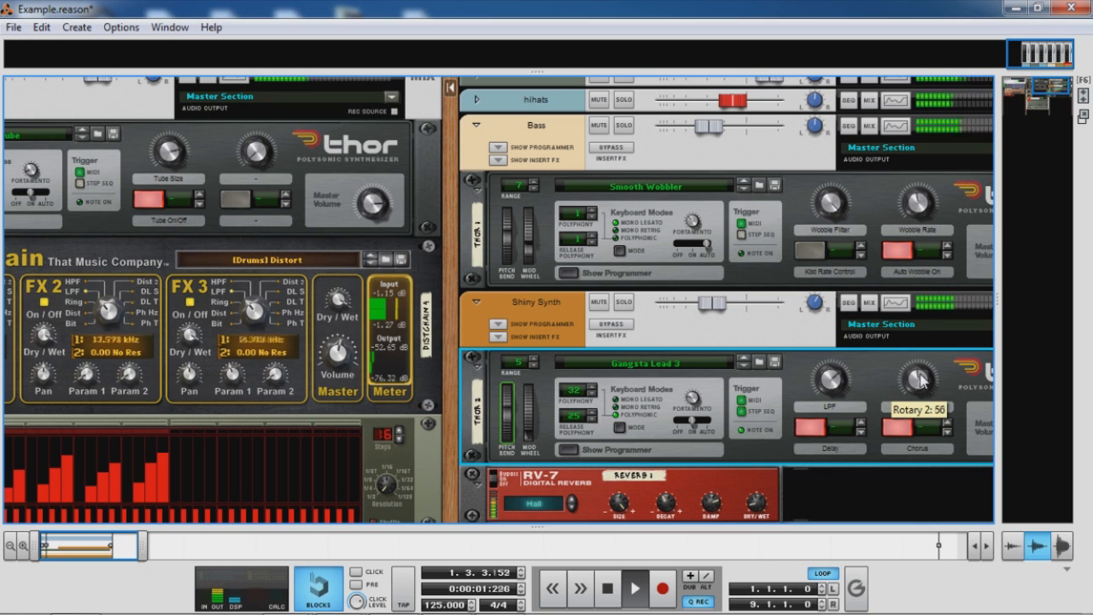
{"action": "mouse_move", "coordinate": [920, 381]}
{"action": "left_mouse_down"}
{"action": "mouse_move", "coordinate": [929, 369]}
{"action": "mouse_move", "coordinate": [932, 398]}
{"action": "left_mouse_up"}
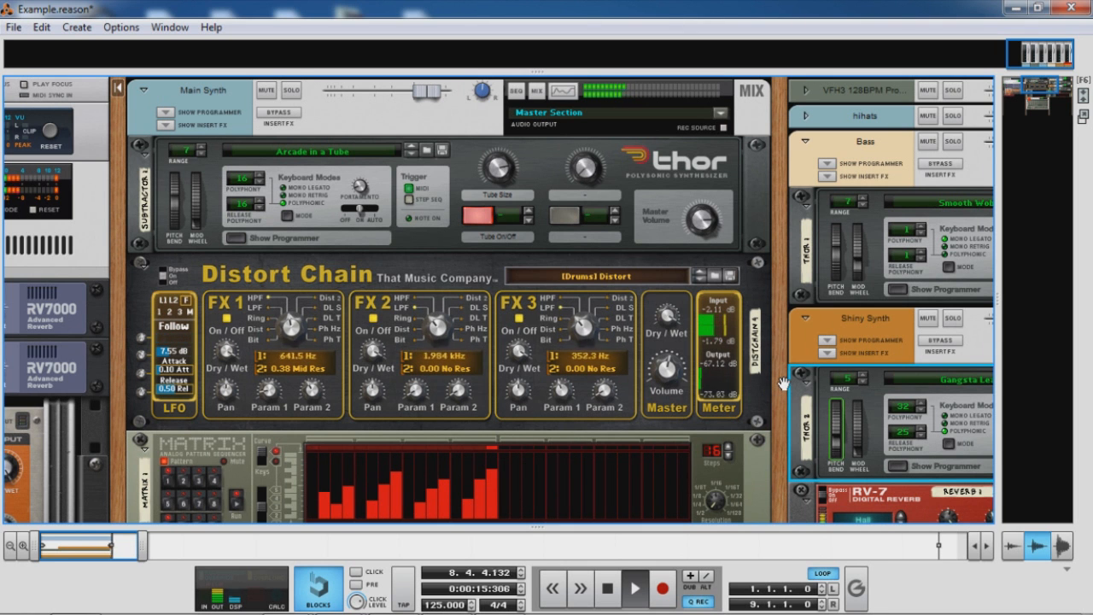
{"action": "left_click_drag", "start_coordinate": [784, 382], "coordinate": [693, 261]}
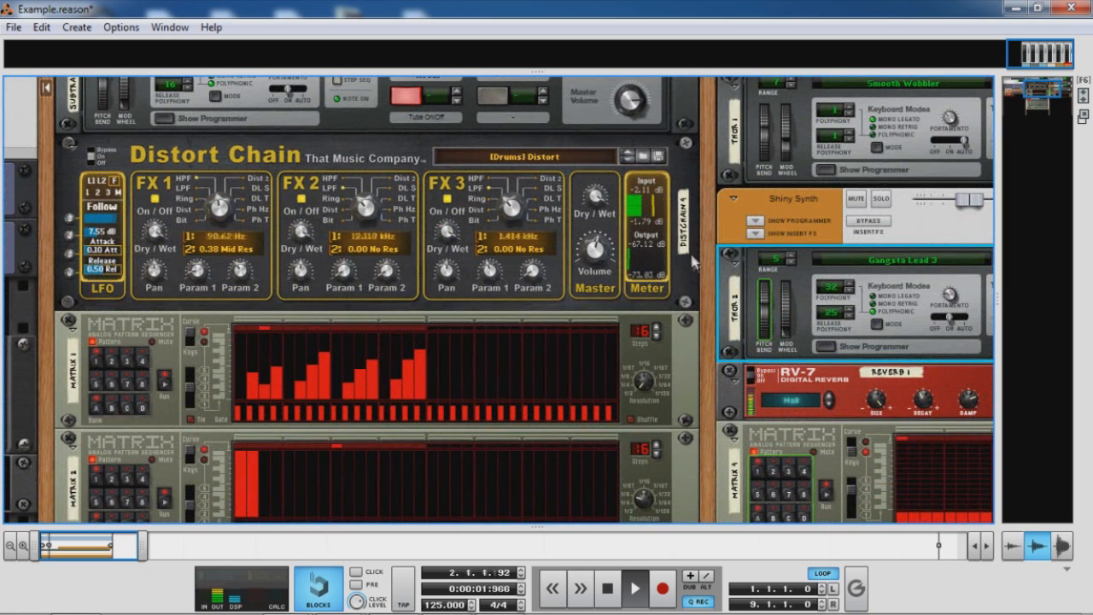
{"action": "left_click_drag", "start_coordinate": [967, 196], "coordinate": [959, 198]}
Examine the Distort Chain's rear connections and its front panel together with the Matrix sequencers below it
{"action": "left_click_drag", "start_coordinate": [705, 218], "coordinate": [735, 376]}
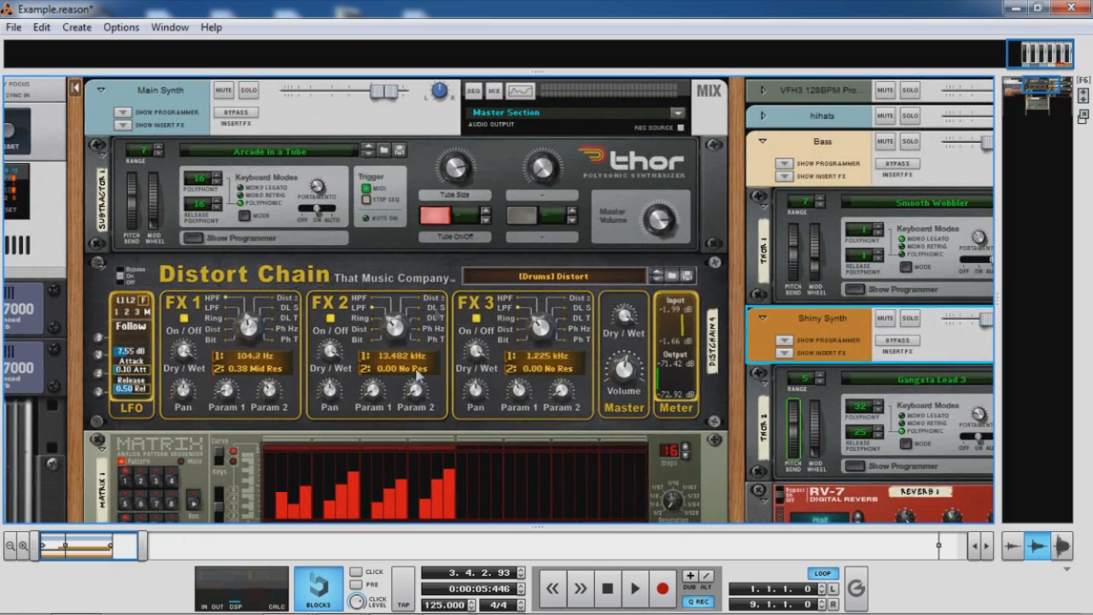
{"action": "left_click_drag", "start_coordinate": [742, 402], "coordinate": [742, 370]}
{"action": "key", "text": "Tab"}
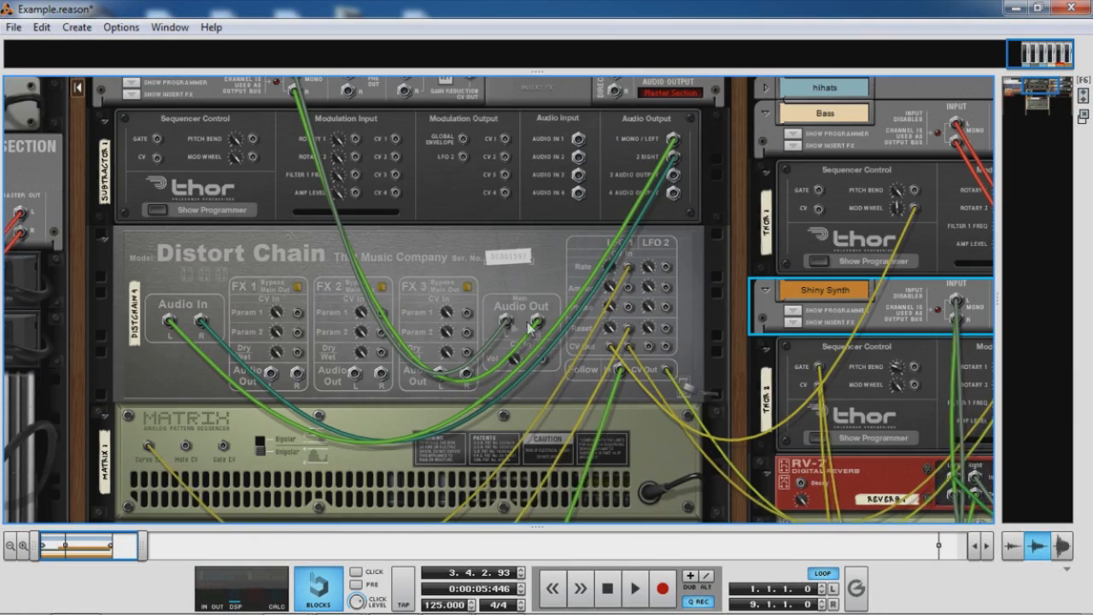
{"action": "key", "text": "Tab"}
{"action": "mouse_move", "coordinate": [740, 357]}
{"action": "left_mouse_down"}
{"action": "mouse_move", "coordinate": [731, 408]}
{"action": "mouse_move", "coordinate": [734, 372]}
{"action": "left_mouse_up"}
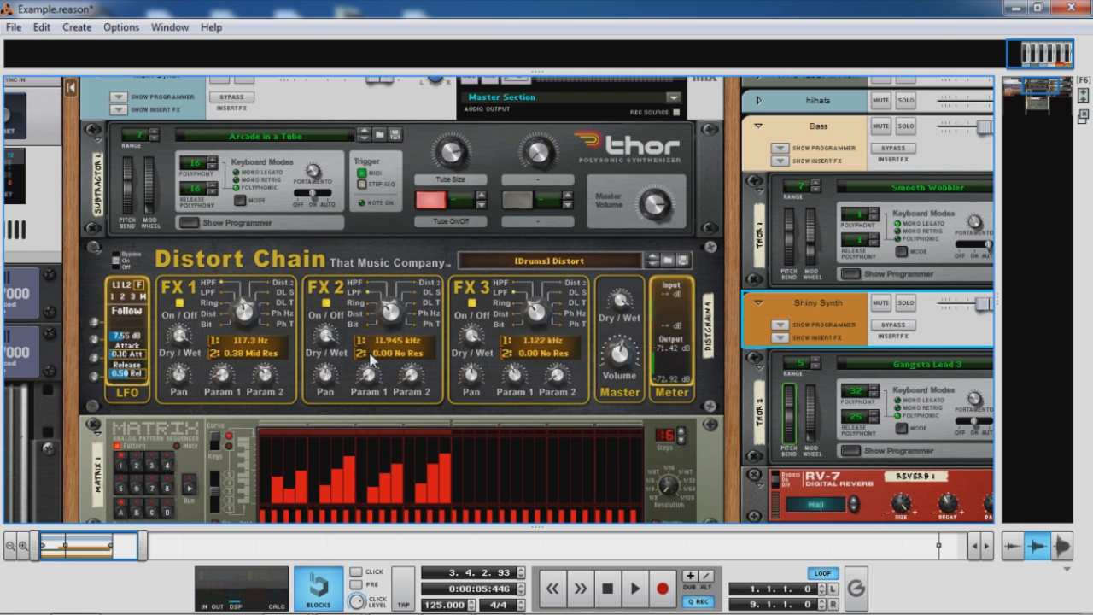
{"action": "left_click_drag", "start_coordinate": [727, 360], "coordinate": [719, 214]}
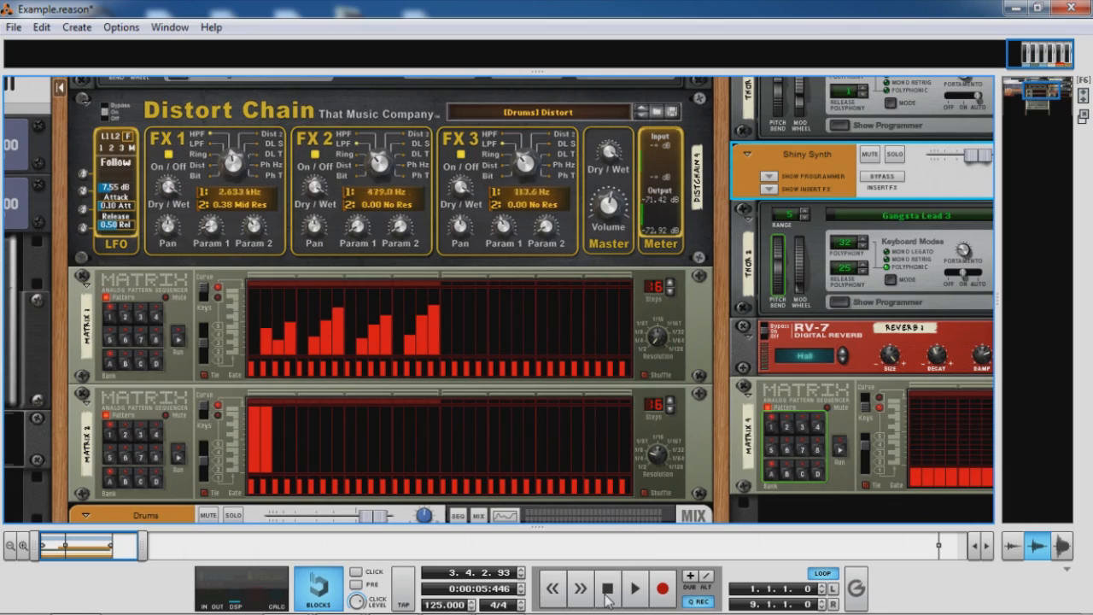